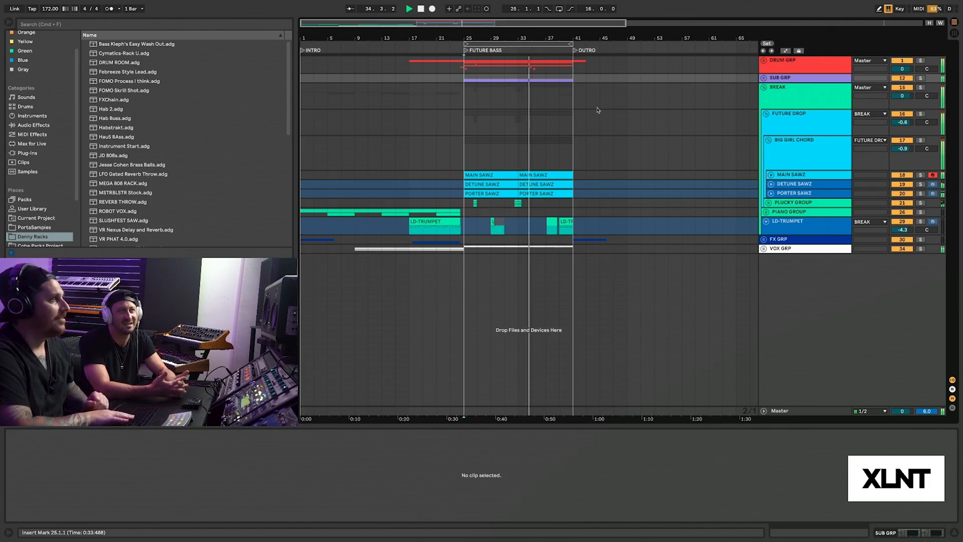
# Step: Stop playback and expand the DETUNE SAWZ and PORTER SAWZ tracks to show their MIDI notes
pyautogui.press('space')
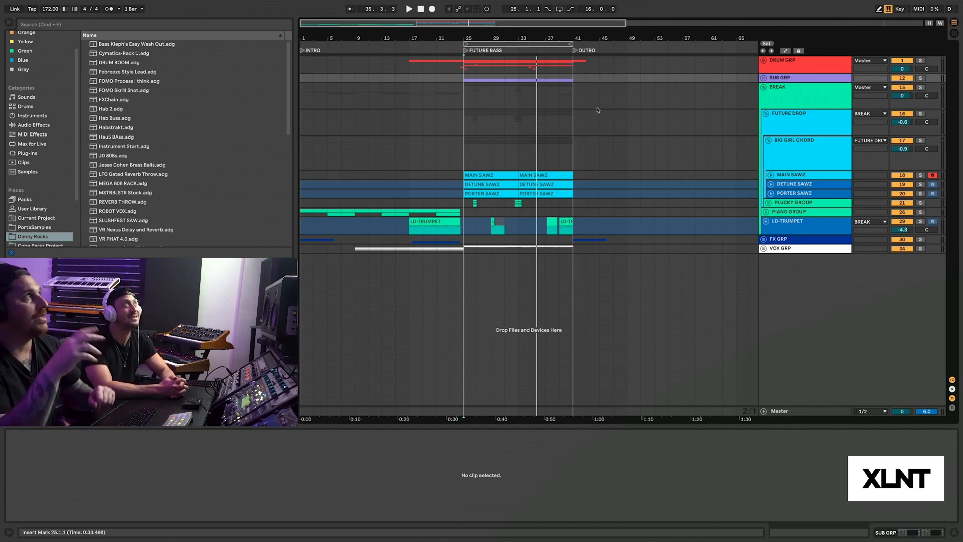
pyautogui.click(770, 185)
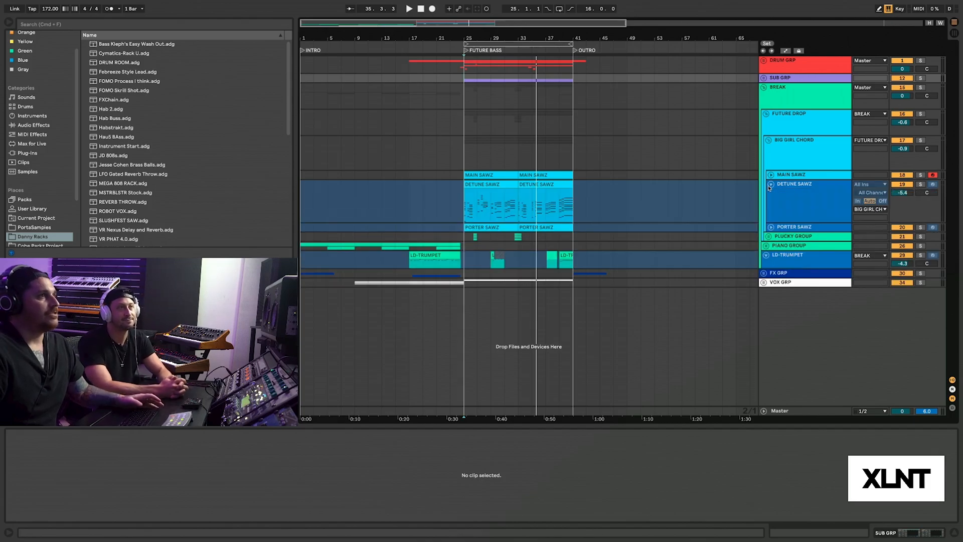
pyautogui.click(770, 228)
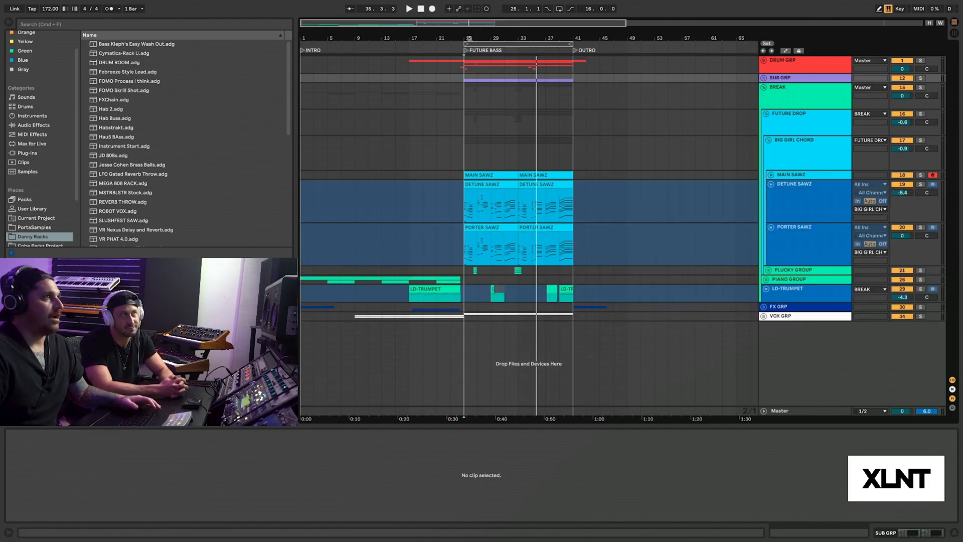
# Step: Audition the DRUM GRP and SUB GRP tracks in solo from bar 25, stop playback and clear both solos
pyautogui.moveTo(470, 40); pyautogui.dragTo(468, 62)
pyautogui.click(465, 65)
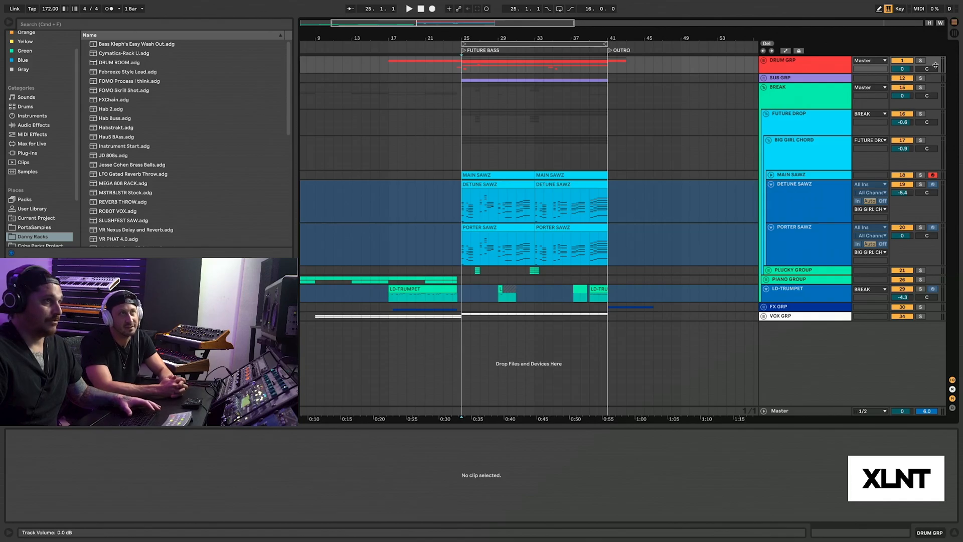
pyautogui.click(921, 61)
pyautogui.press('space')
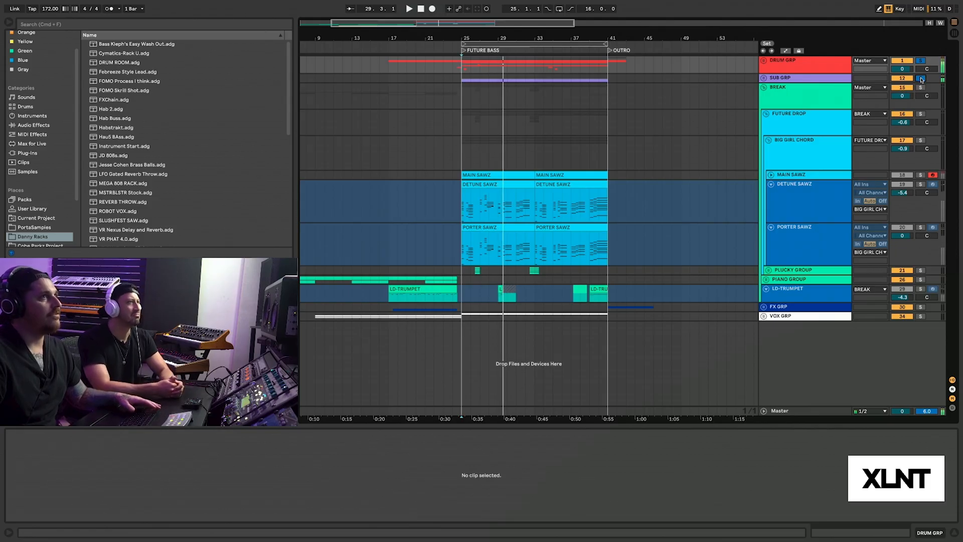
pyautogui.click(921, 78)
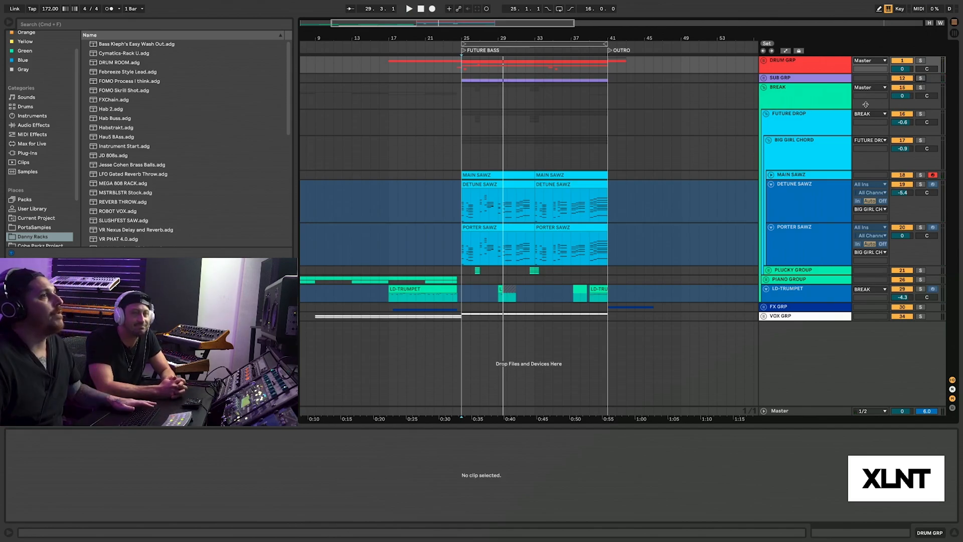
# Step: Collapse the DETUNE SAWZ and PORTER SAWZ tracks and expand the MAIN SAWZ track
pyautogui.click(779, 177)
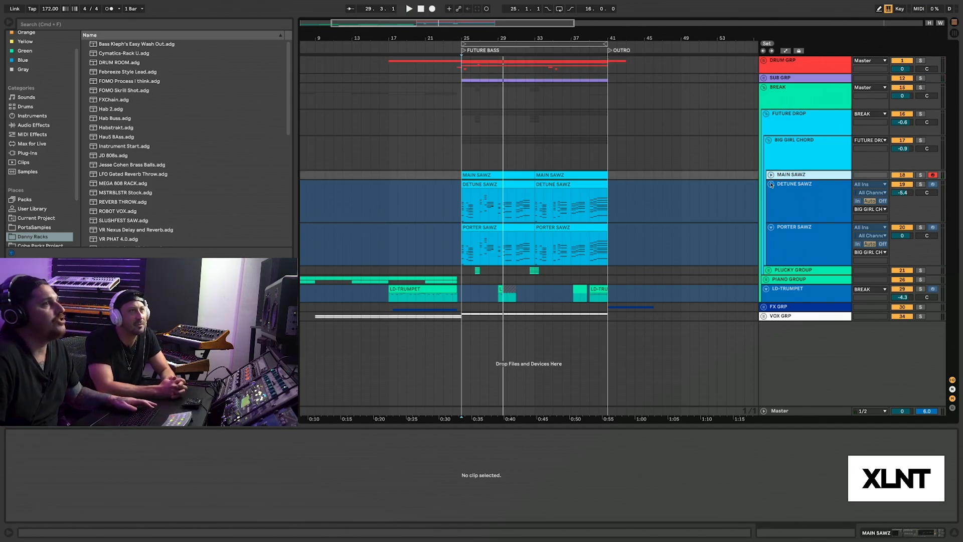
pyautogui.click(771, 184)
pyautogui.click(771, 193)
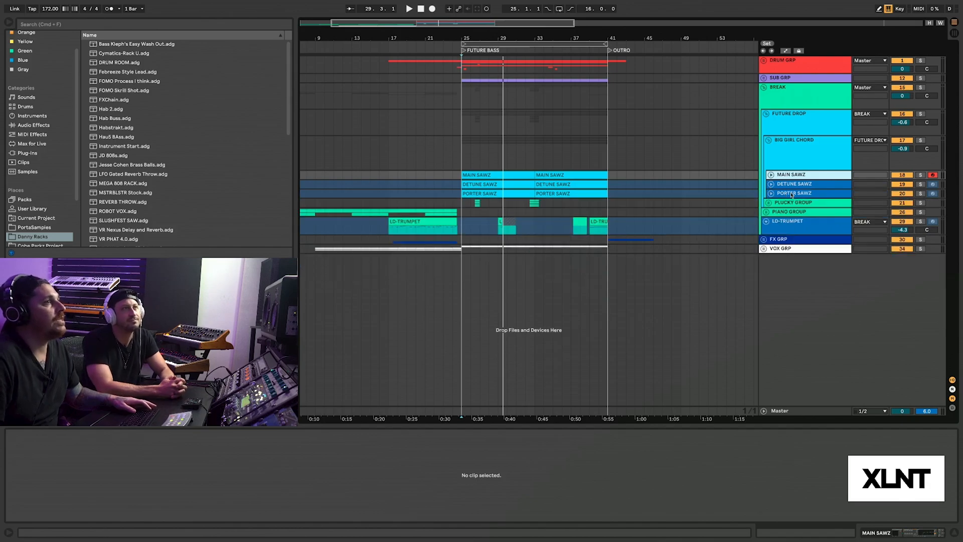
pyautogui.click(791, 195)
pyautogui.click(786, 177)
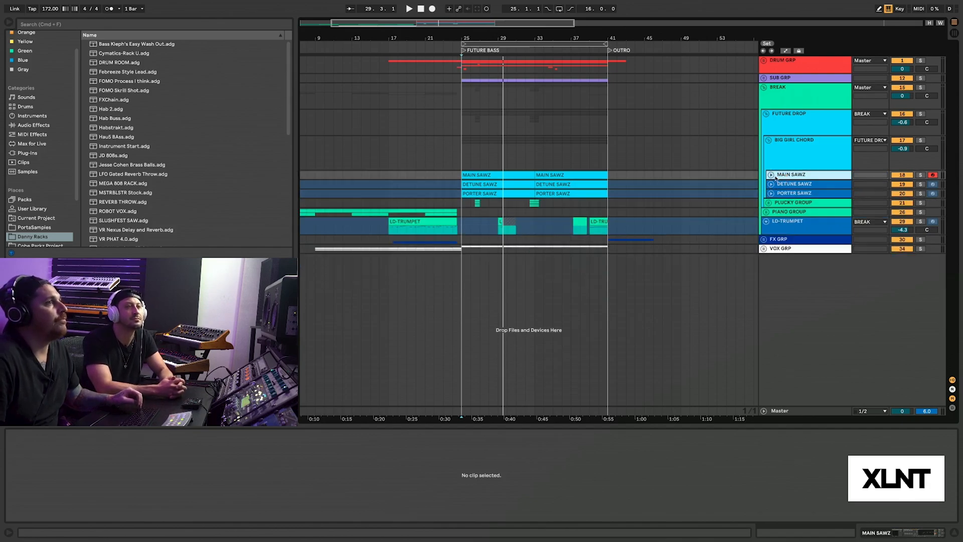
pyautogui.click(771, 175)
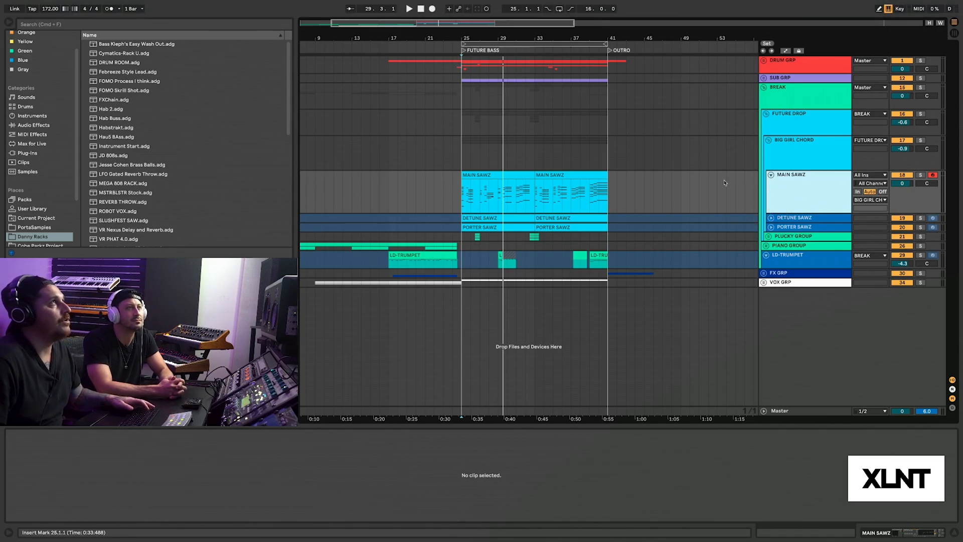
# Step: Open the first MAIN SAWZ clip in an enlarged piano roll, magnified so the note names in its opening bars are readable
pyautogui.hscroll(1, 725, 181)
pyautogui.click(785, 192)
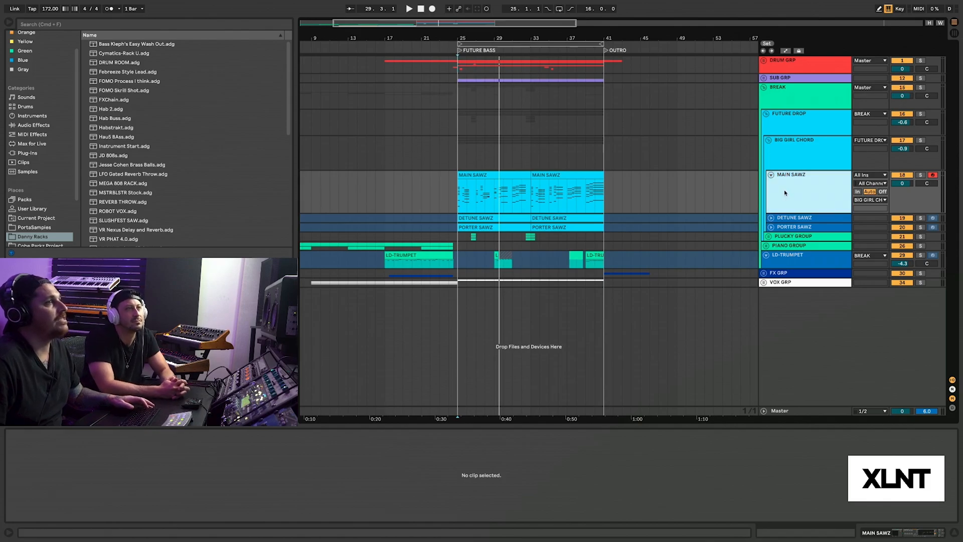
pyautogui.click(502, 176)
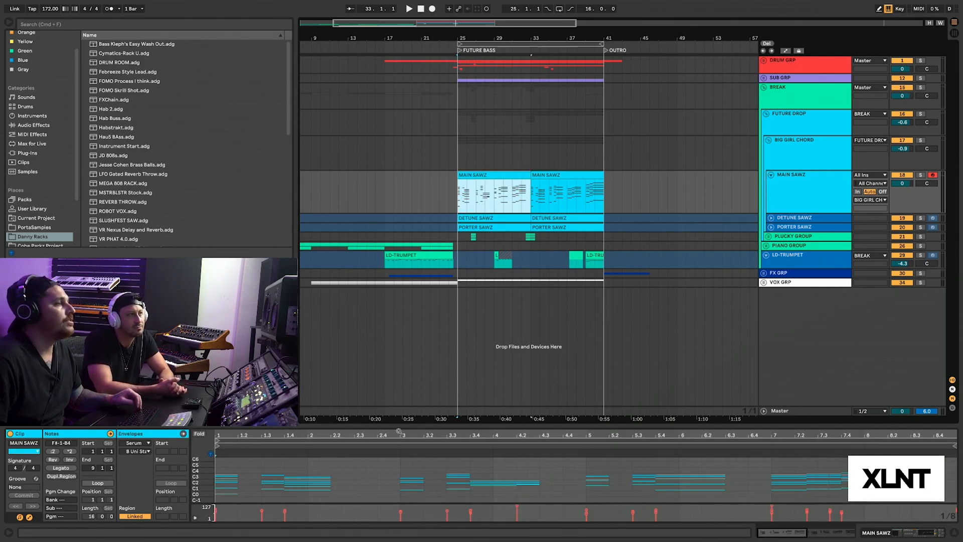
pyautogui.moveTo(408, 425); pyautogui.dragTo(408, 166)
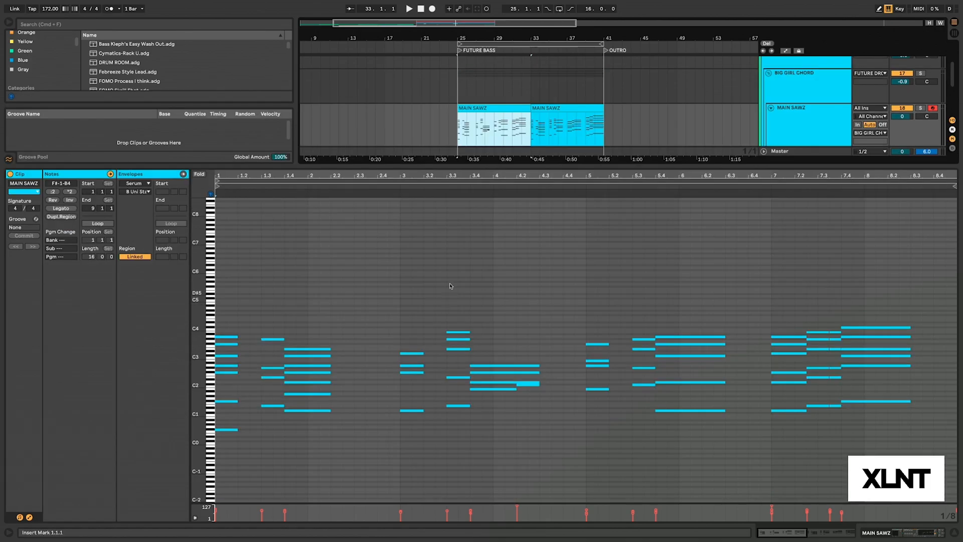
pyautogui.moveTo(228, 176); pyautogui.dragTo(251, 270)
pyautogui.scroll(-3, 278, 316)
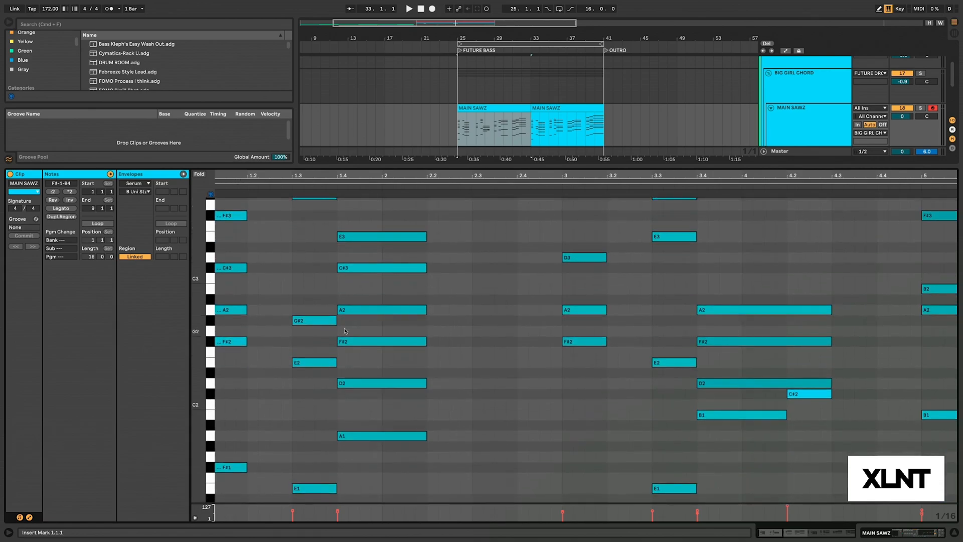
# Step: Examine the voicing of the clip's opening chord and select its F#2, A2 and C#3 notes
pyautogui.scroll(1, 277, 316)
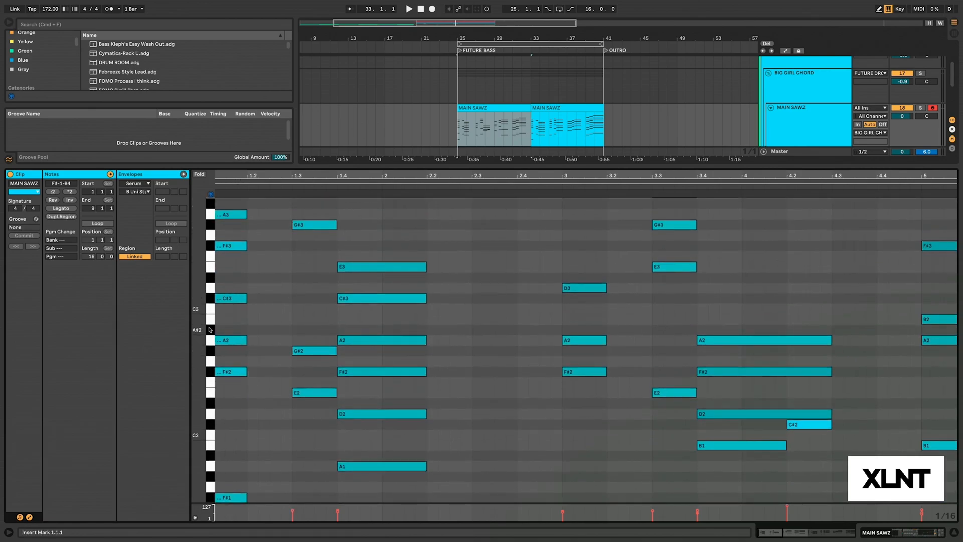
pyautogui.scroll(-2, 252, 372)
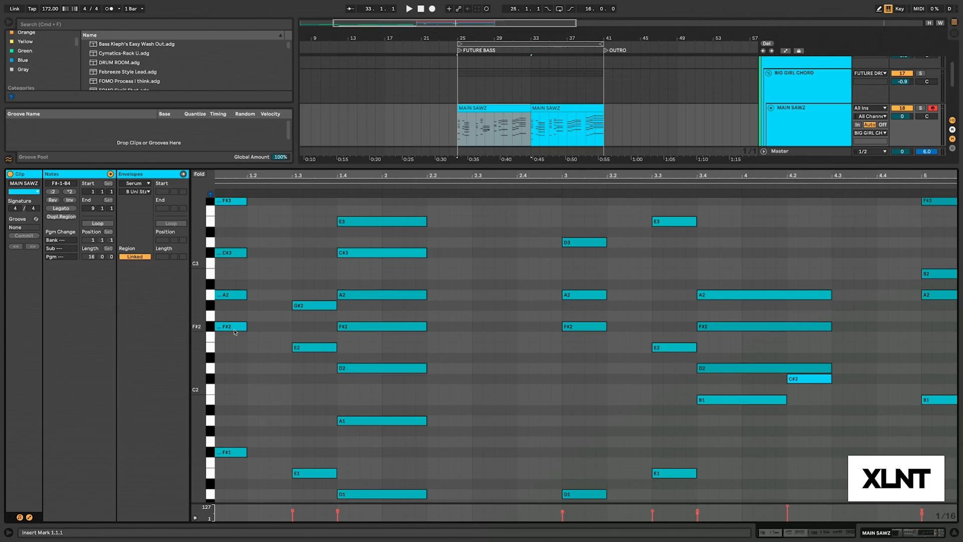
pyautogui.scroll(2, 236, 301)
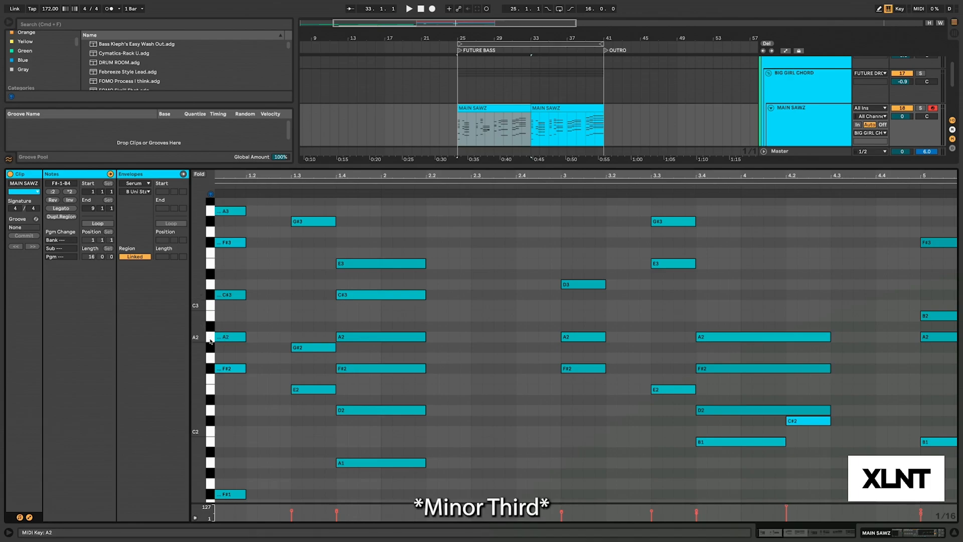
pyautogui.scroll(4, 251, 251)
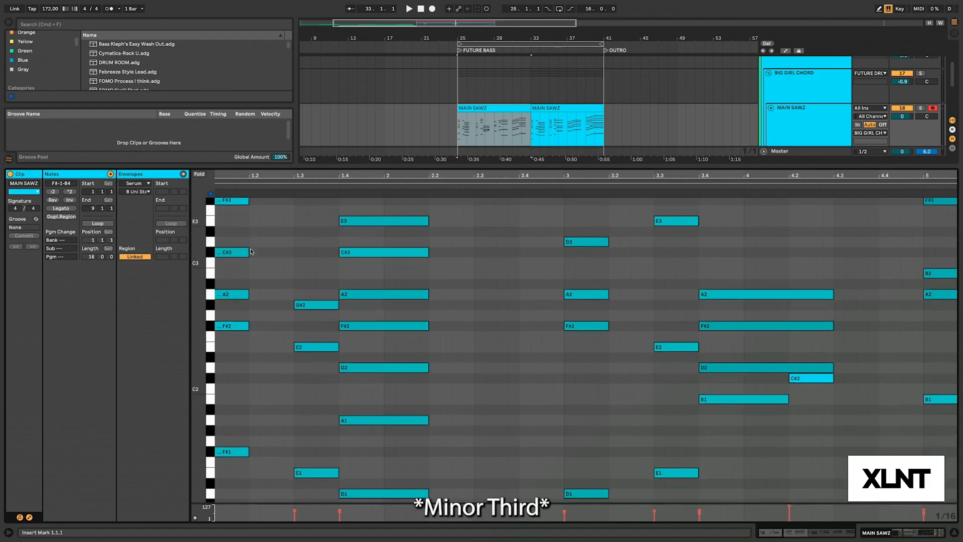
pyautogui.scroll(-3, 253, 270)
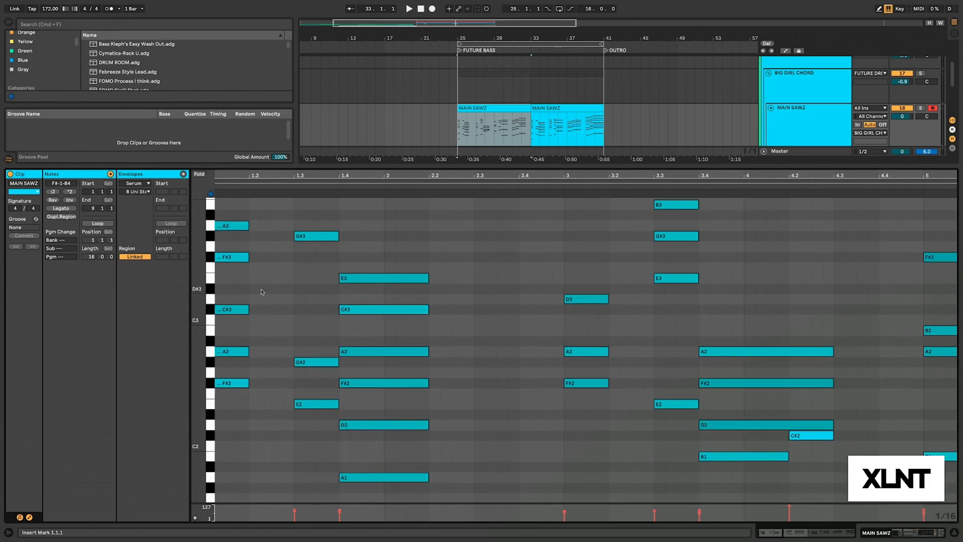
pyautogui.moveTo(263, 294); pyautogui.dragTo(215, 403)
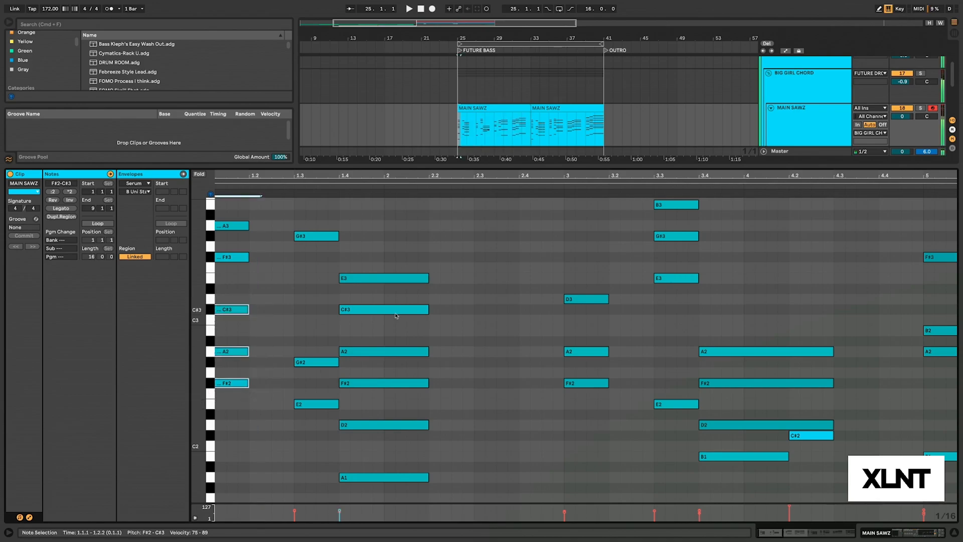
# Step: Examine the bass notes, chord tones and upper octave notes of the chords across the clip's first bars
pyautogui.scroll(-5, 307, 316)
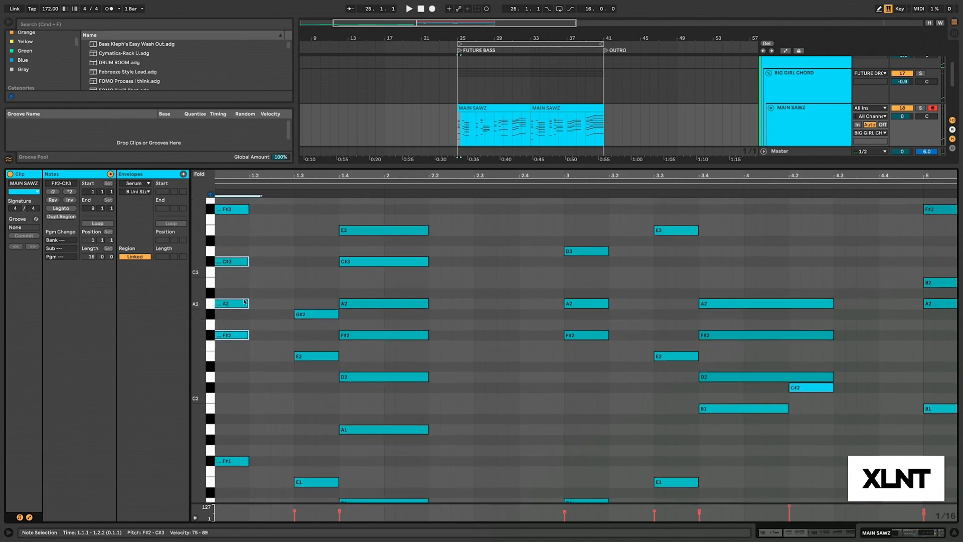
pyautogui.scroll(3, 244, 302)
pyautogui.scroll(3, 230, 348)
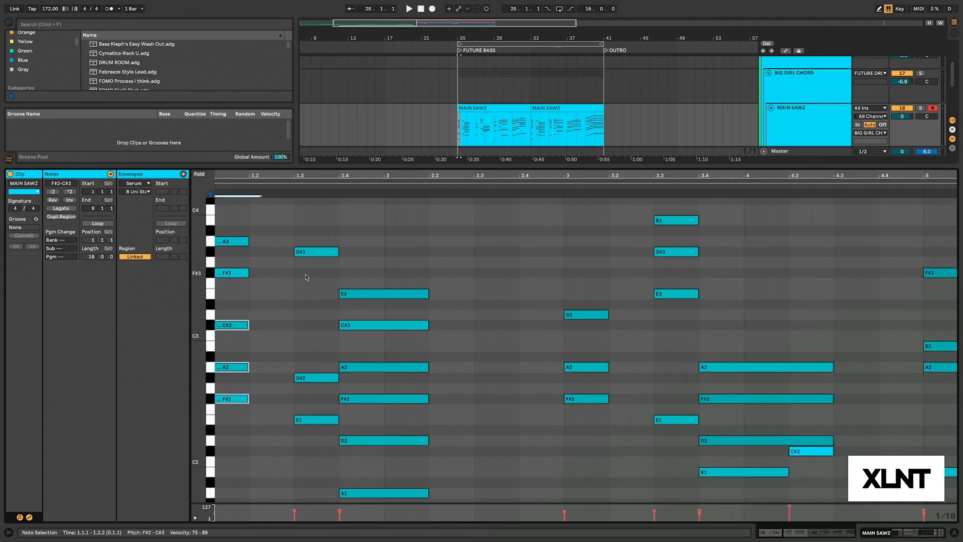
pyautogui.scroll(-6, 306, 277)
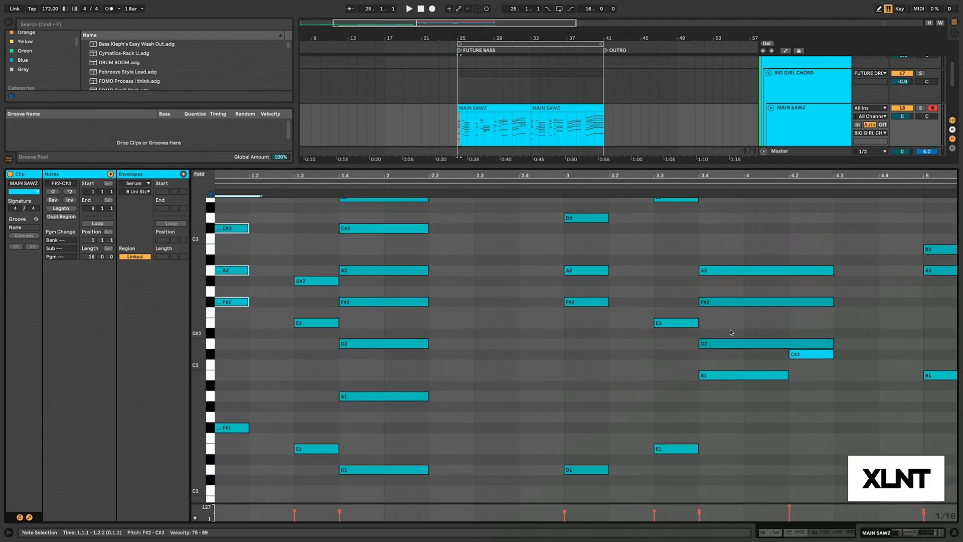
pyautogui.scroll(1, 686, 310)
pyautogui.scroll(1, 687, 310)
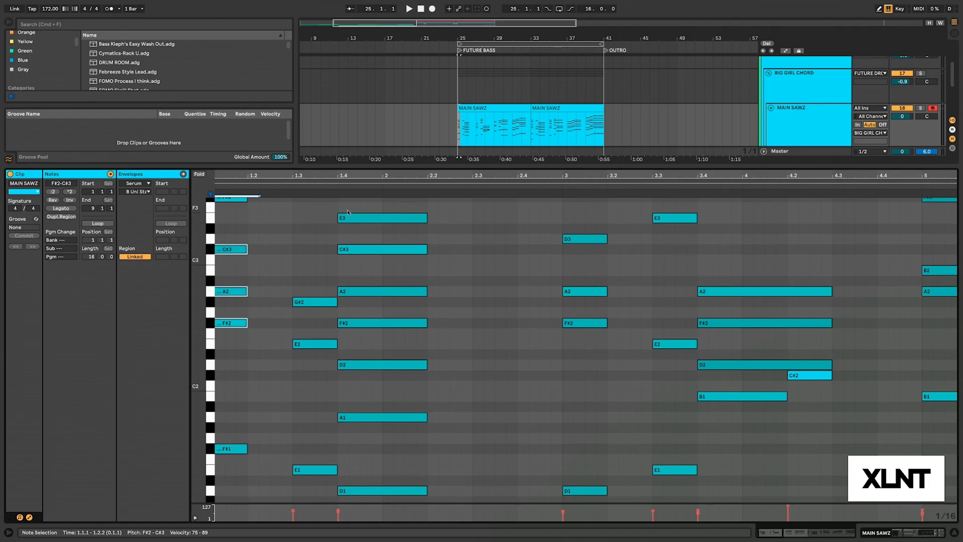
pyautogui.scroll(10, 500, 249)
pyautogui.hscroll(5, 500, 249)
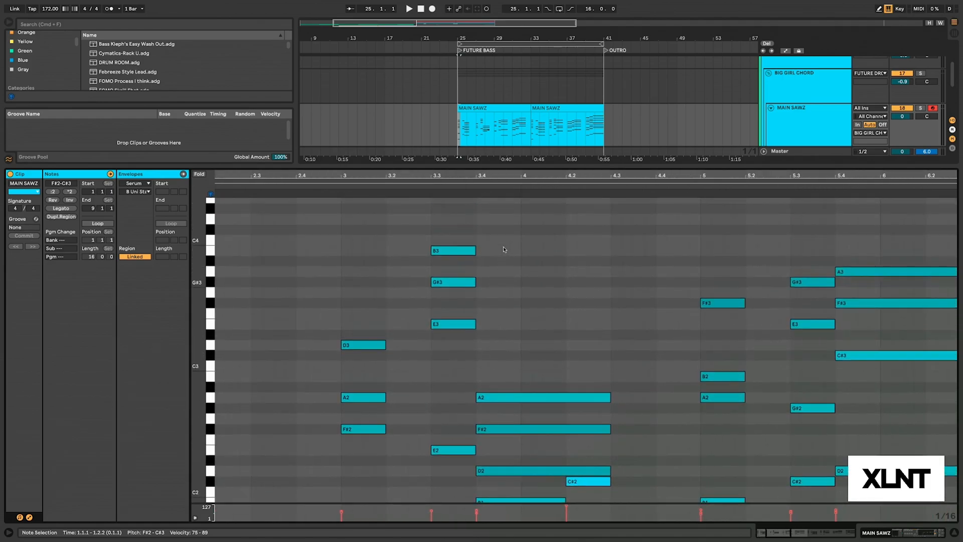
# Step: Return the insert marker to bar 25, show the MAIN SAWZ device chain, open its Serum synth and enlarge the plugin window
pyautogui.click(471, 140)
pyautogui.click(457, 134)
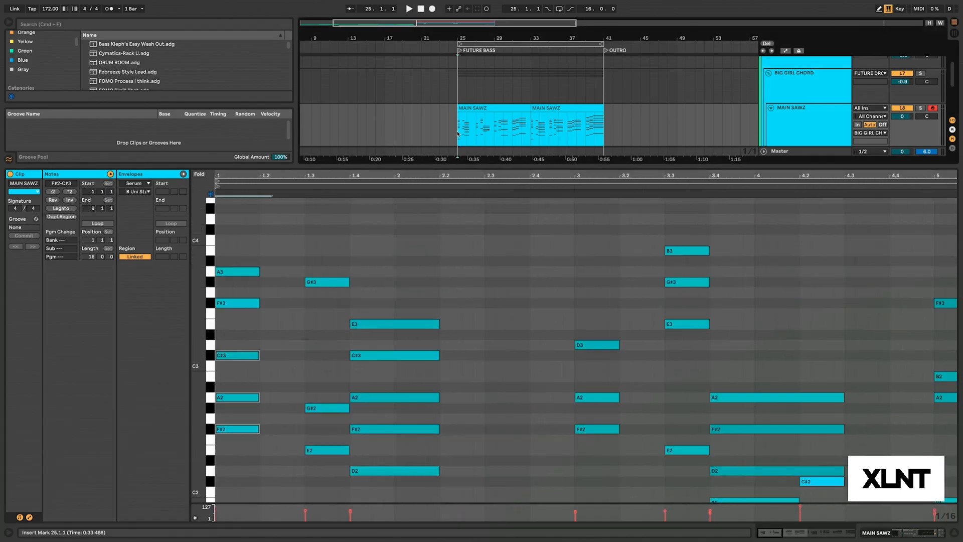
pyautogui.hotkey('shift', 'Tab')
pyautogui.click(32, 434)
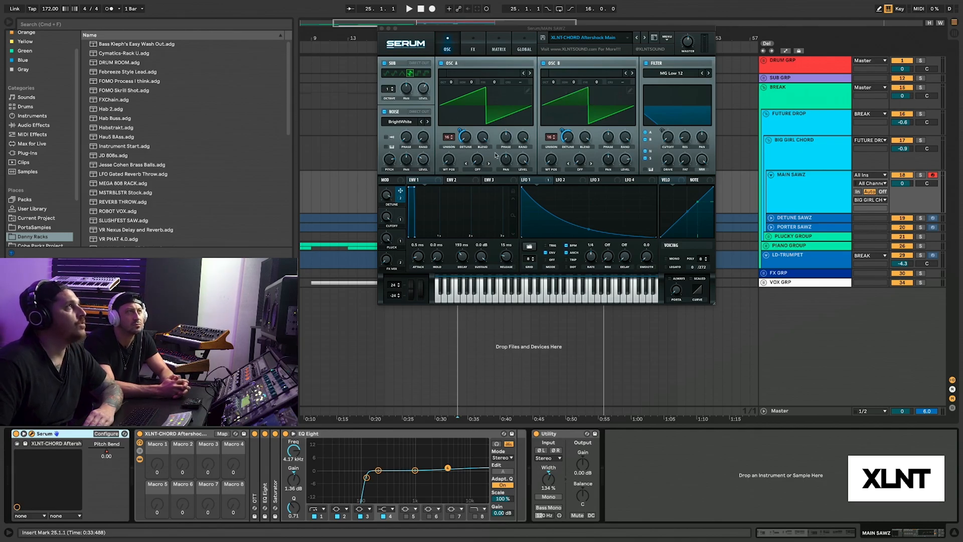
pyautogui.moveTo(712, 305); pyautogui.dragTo(624, 191)
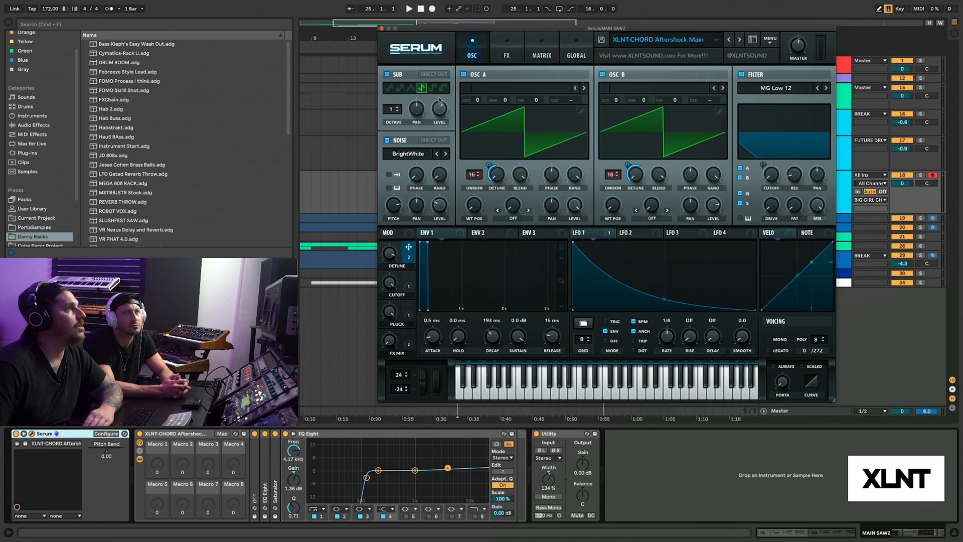
pyautogui.click(496, 89)
pyautogui.click(496, 89)
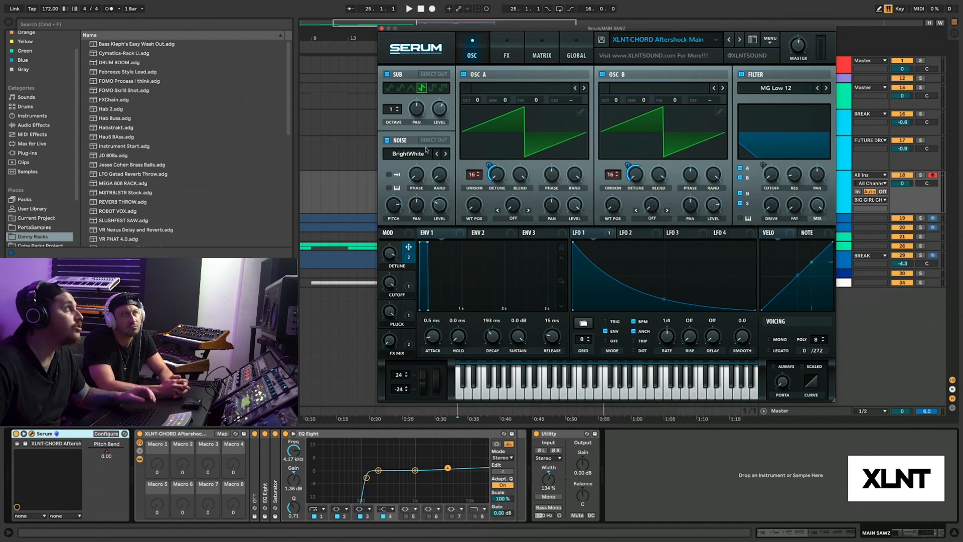
# Step: Solo the MAIN SAWZ track and briefly play its opening chord from bar 25
pyautogui.click(921, 175)
pyautogui.press('space')
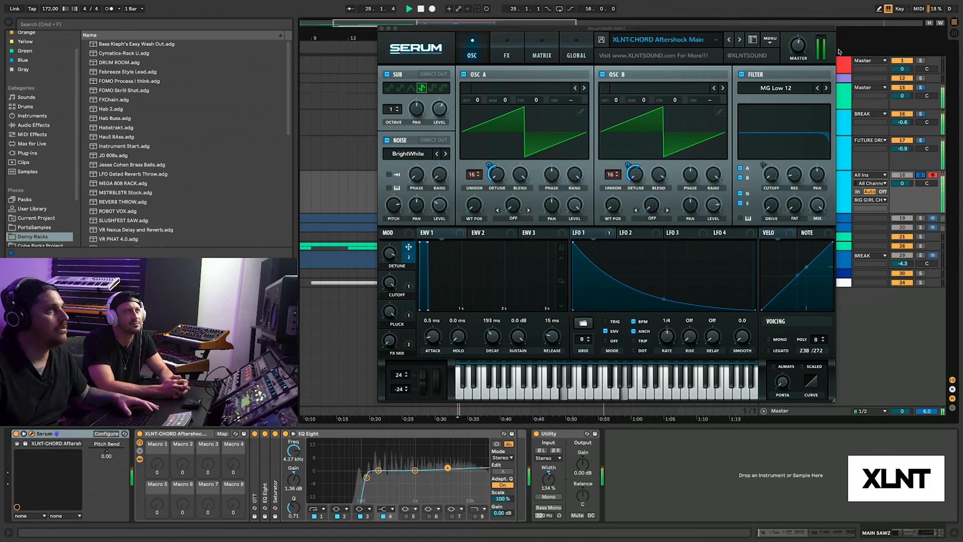
pyautogui.press('space')
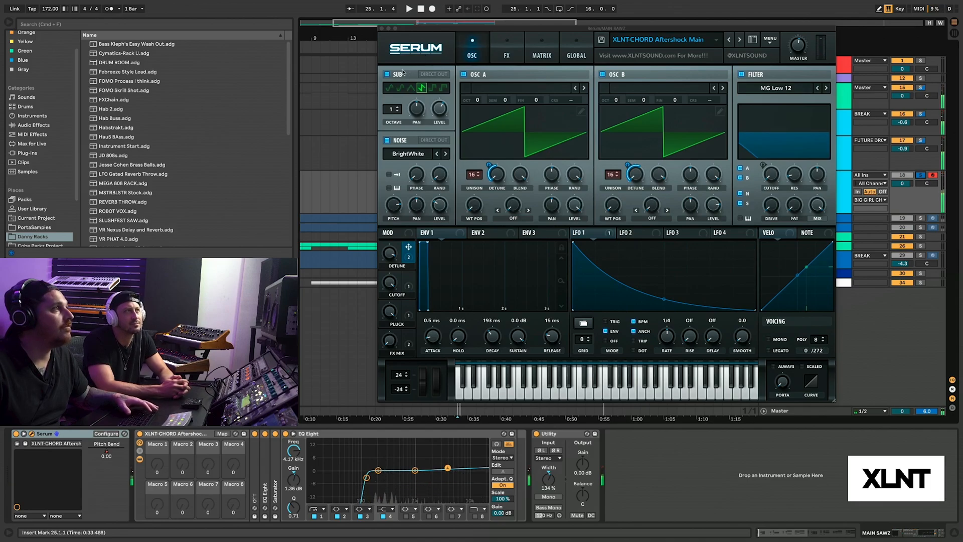
# Step: Compare the soloed chord with Serum's noise oscillator off and on, leaving the noise enabled
pyautogui.click(387, 140)
pyautogui.press('space')
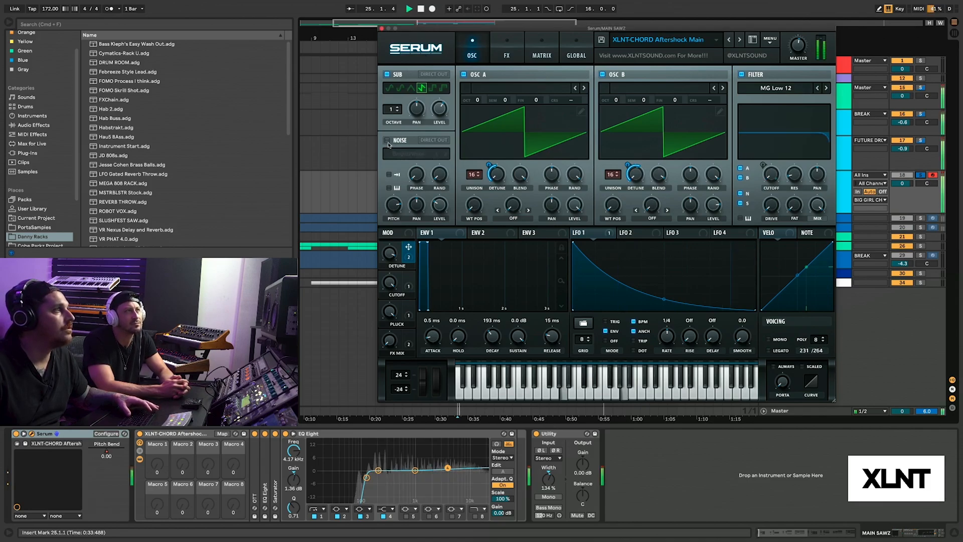
pyautogui.click(387, 141)
pyautogui.press('space')
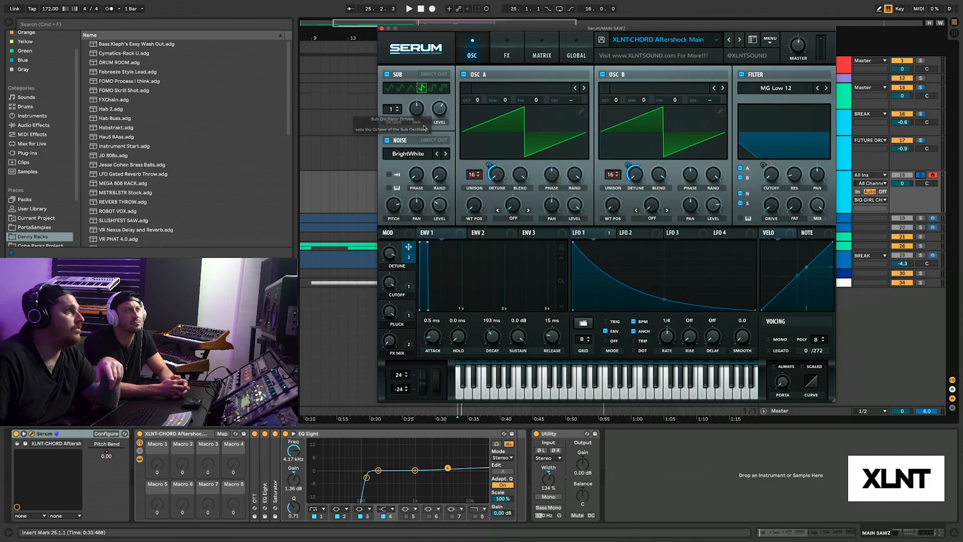
# Step: Replay the soloed MAIN SAWZ chord in short bursts from bar 25 to audition the Serum patch
pyautogui.moveTo(439, 116)
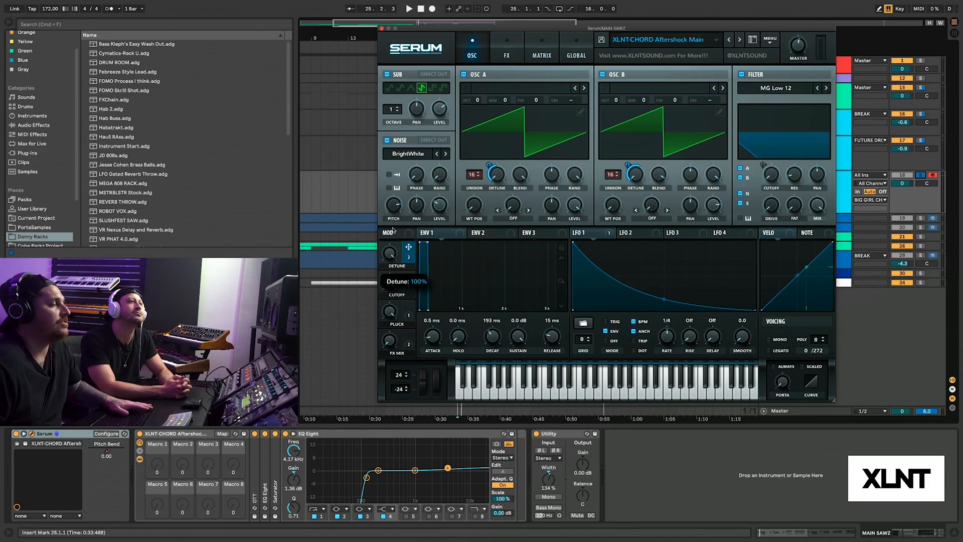
pyautogui.press('space')
pyautogui.press('space')
pyautogui.press('space')
pyautogui.press('space')
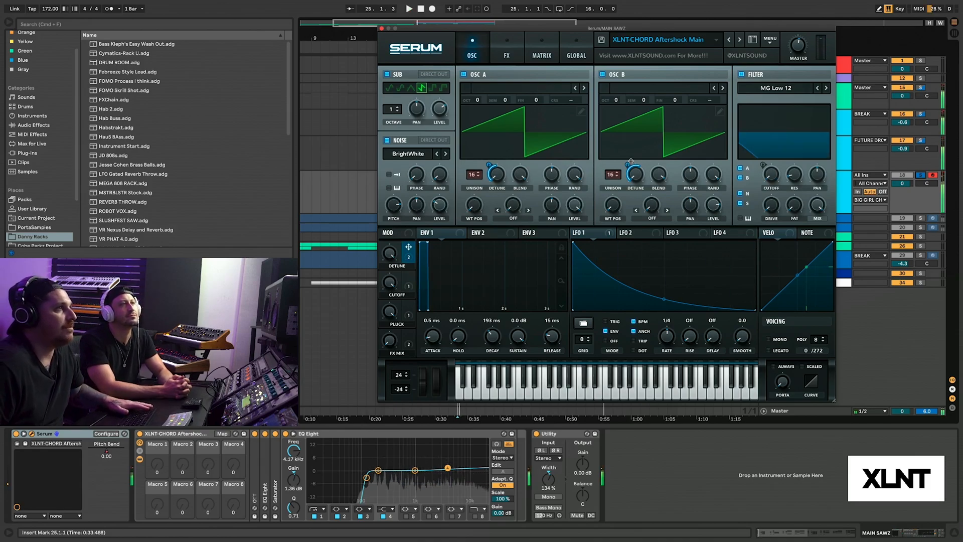
# Step: Examine what the Detune macro and LFO 1 modulate in the MAIN SAWZ Serum patch, replaying the chord in between
pyautogui.moveTo(487, 165)
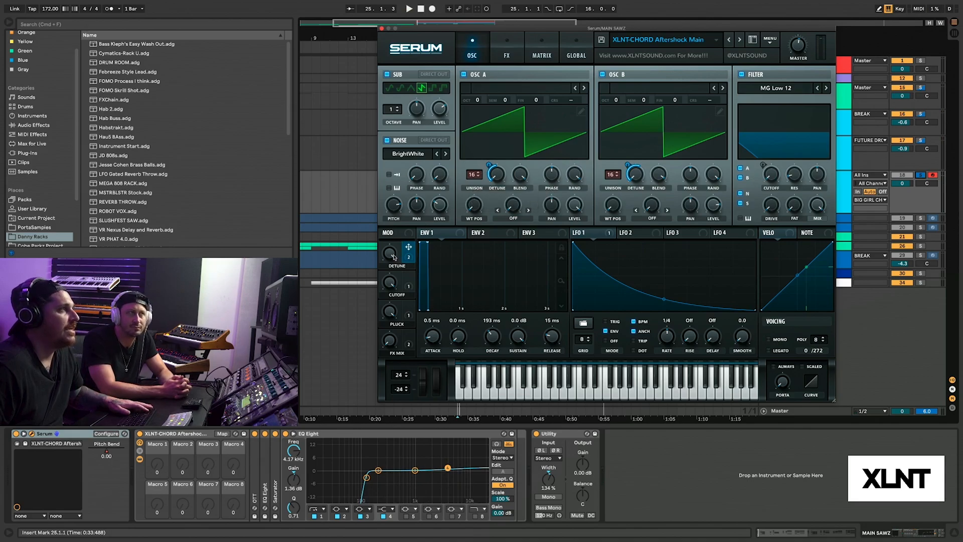
pyautogui.moveTo(394, 261)
pyautogui.press('space')
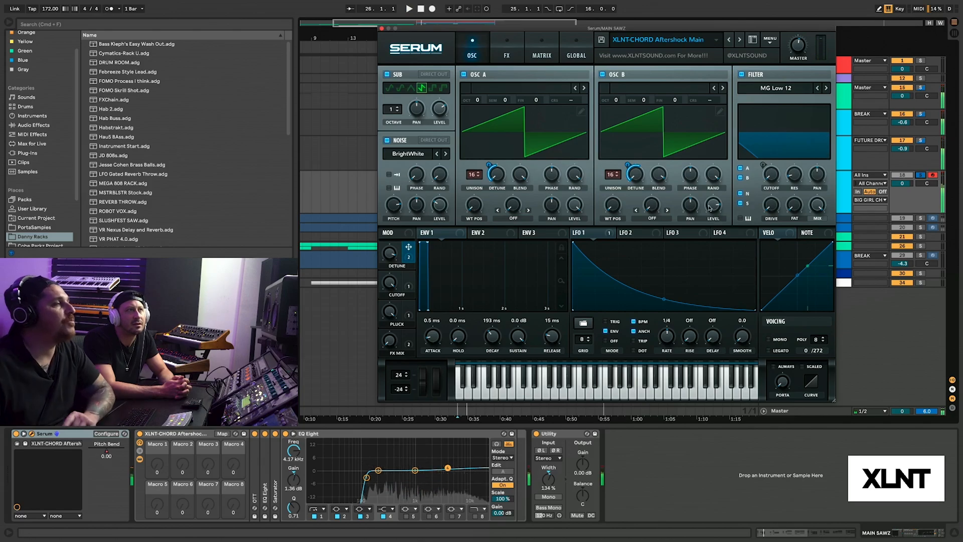
pyautogui.click(573, 237)
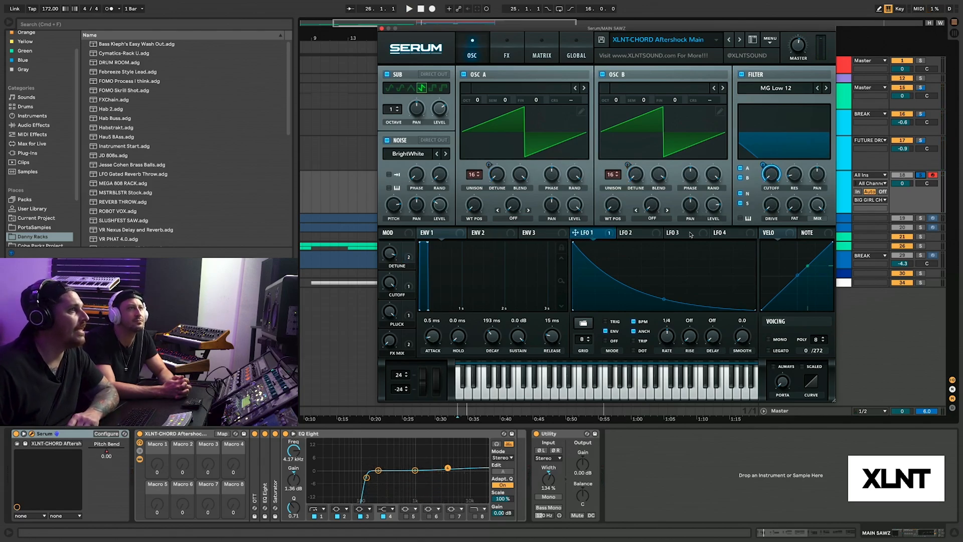
pyautogui.click(607, 332)
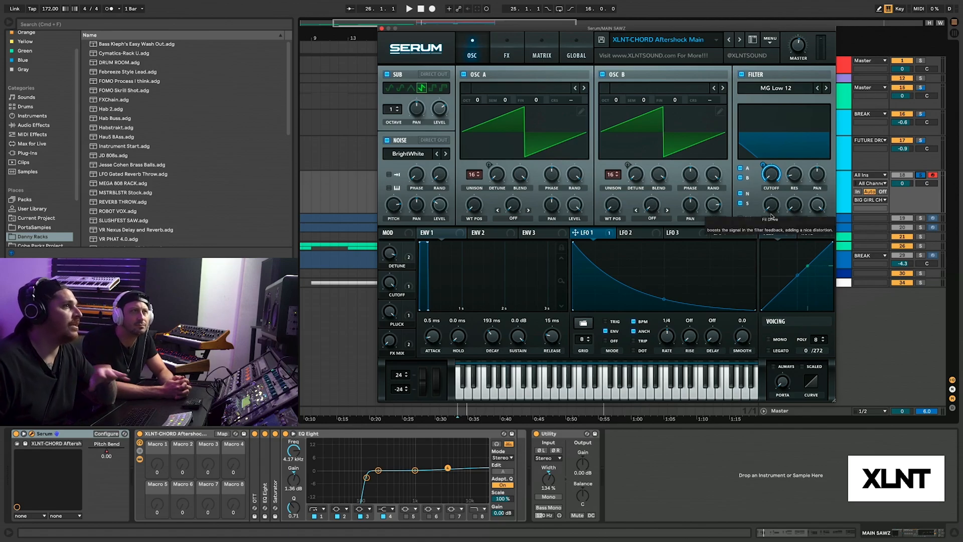
pyautogui.press('space')
pyautogui.press('space')
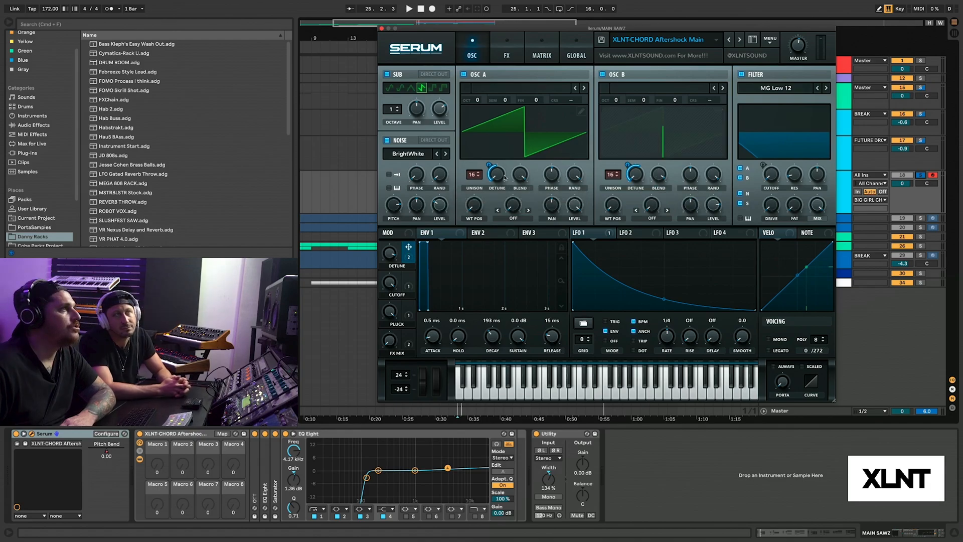
# Step: Check the unison blend amounts of oscillators A and B in the MAIN SAWZ Serum patch
pyautogui.moveTo(520, 174); pyautogui.dragTo(518, 175)
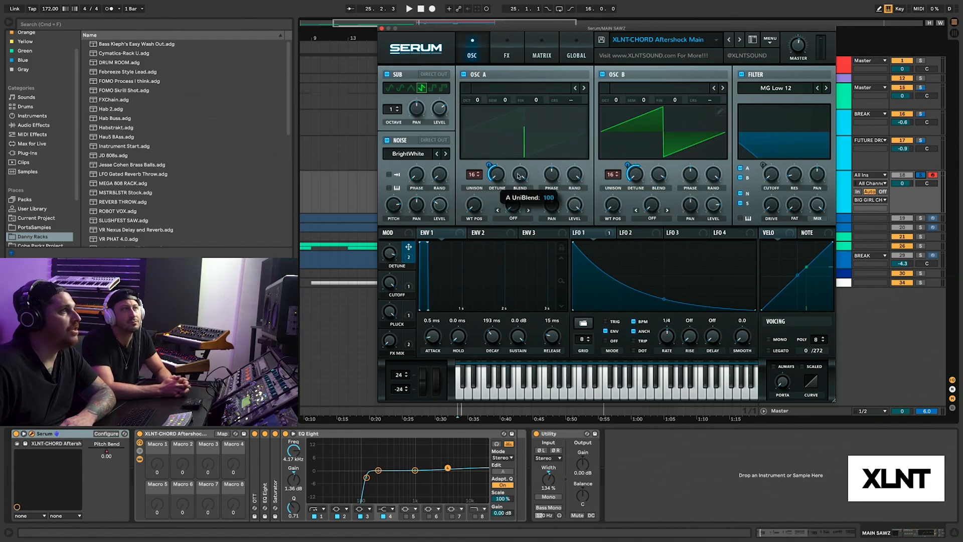
pyautogui.click(662, 178)
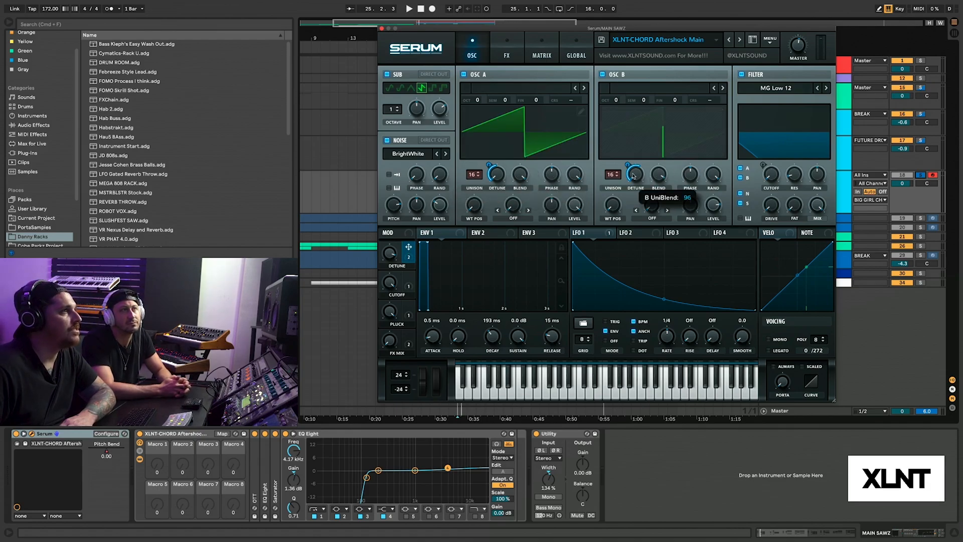
pyautogui.click(520, 175)
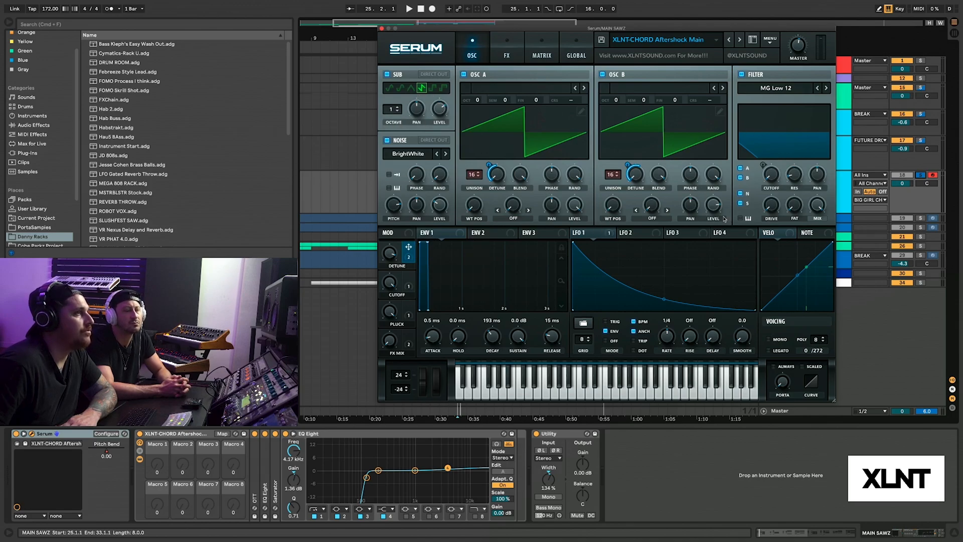
# Step: Show Serum's effects rack and play the MAIN SAWZ chord while adjusting the Dimension mix
pyautogui.click(511, 55)
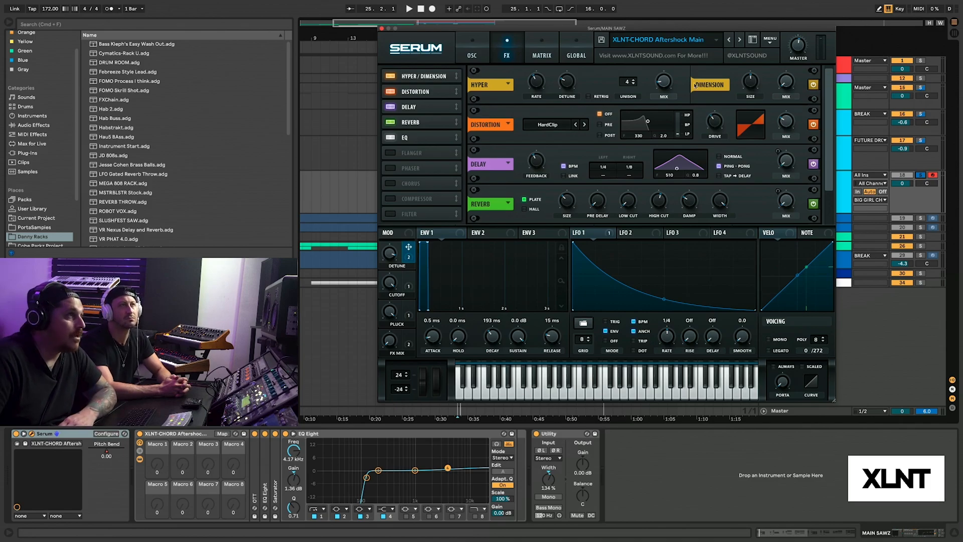
pyautogui.moveTo(661, 87)
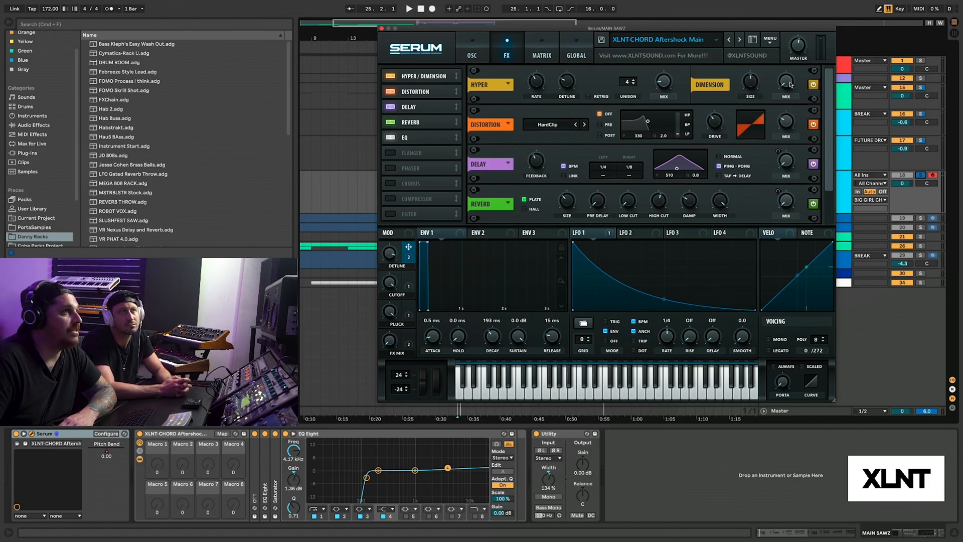
pyautogui.moveTo(791, 86)
pyautogui.press('space')
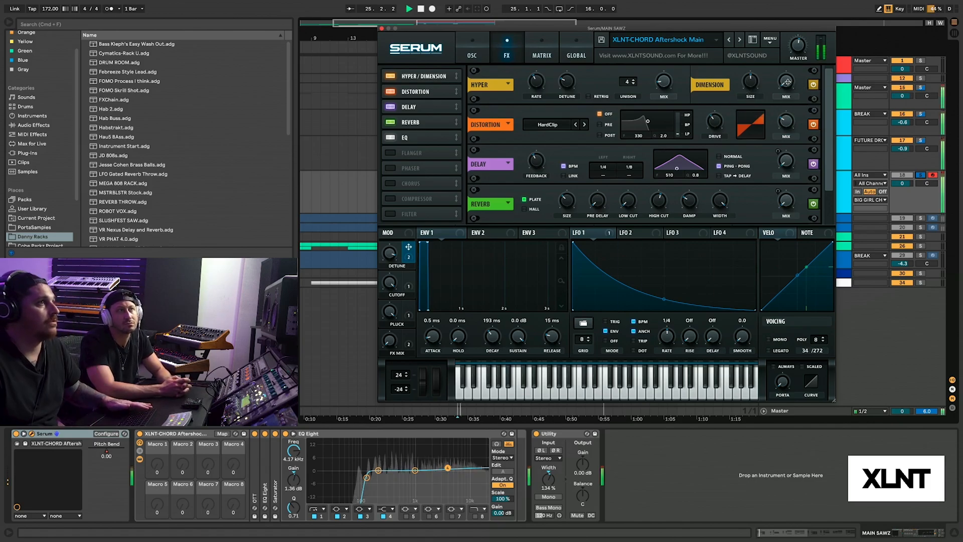
pyautogui.moveTo(782, 82); pyautogui.dragTo(781, 76)
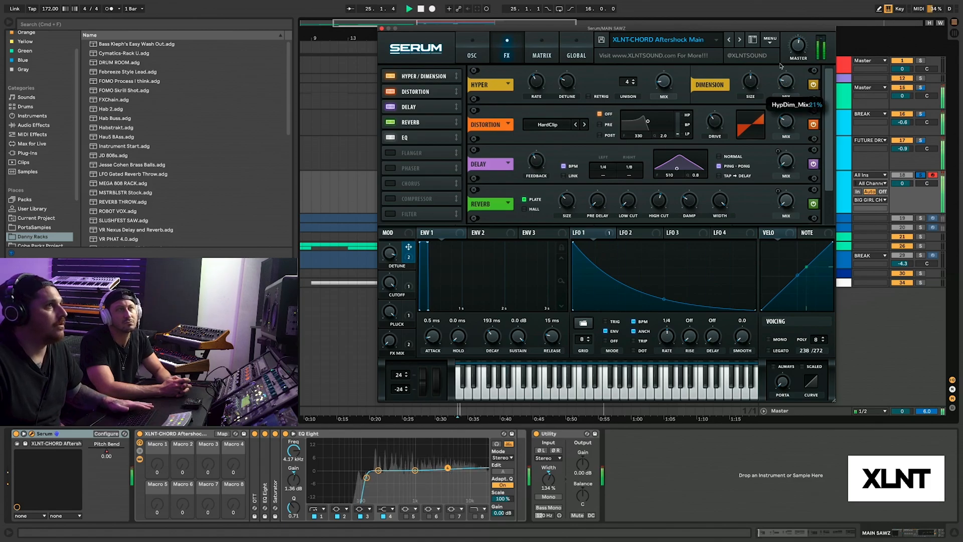
pyautogui.press('space')
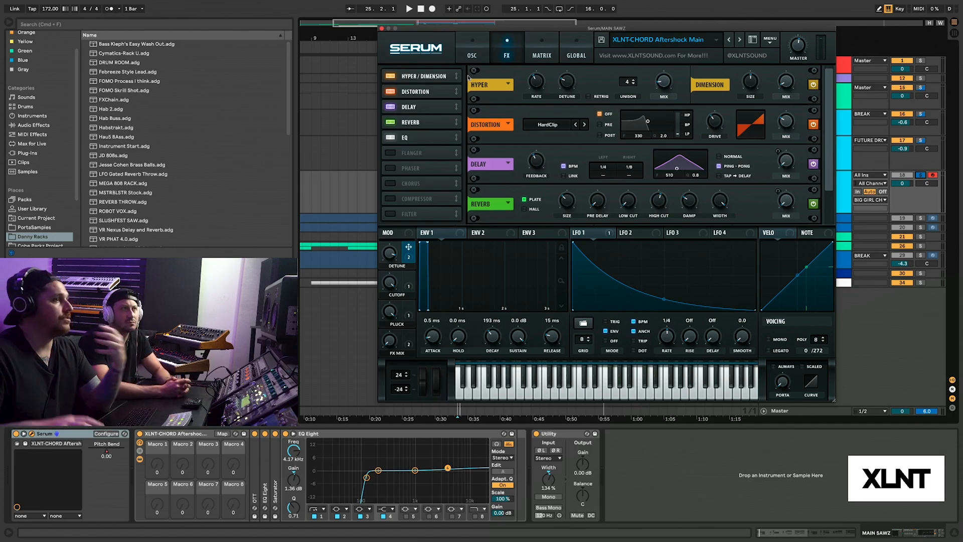
# Step: Close Serum and unfold the OTT, first EQ Eight and Saturator on MAIN SAWZ to inspect their settings, folding OTT again
pyautogui.click(382, 29)
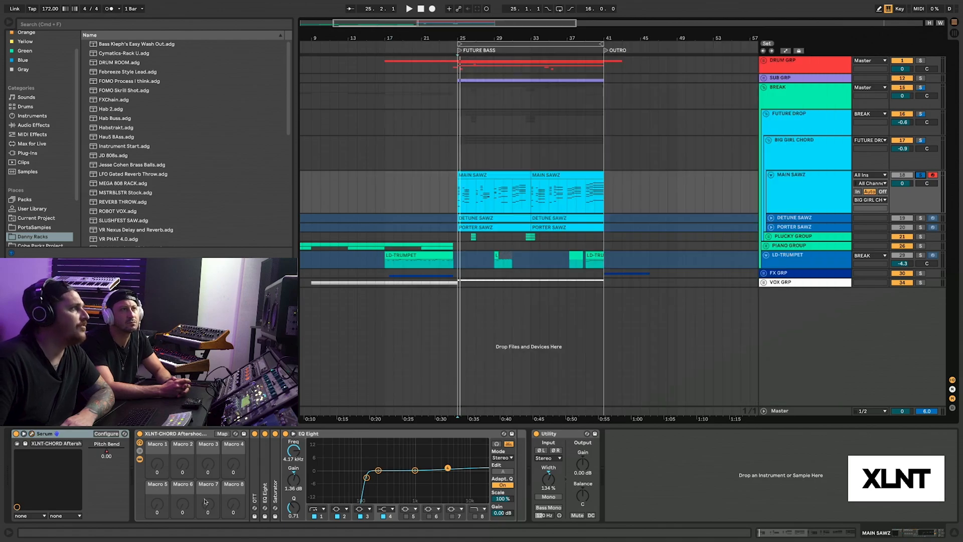
pyautogui.doubleClick(253, 470)
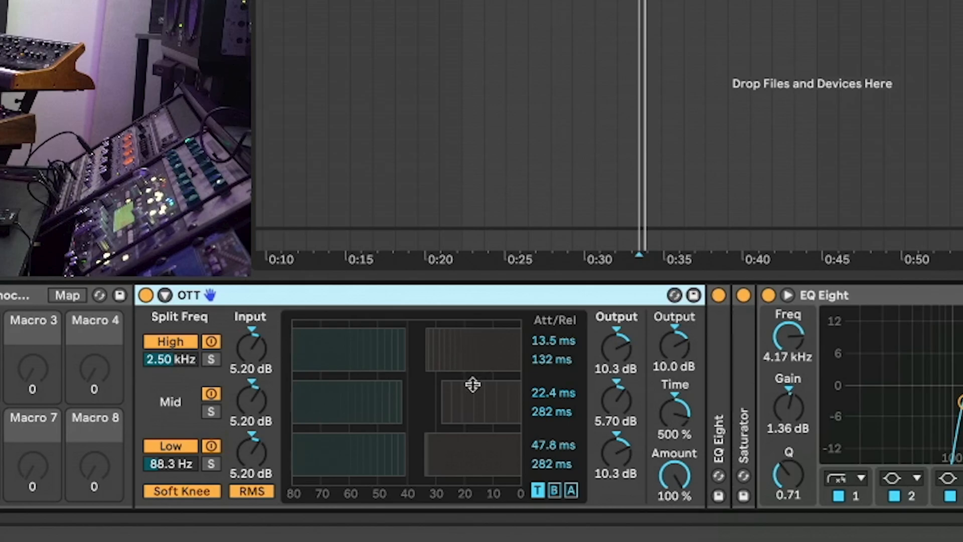
pyautogui.doubleClick(712, 378)
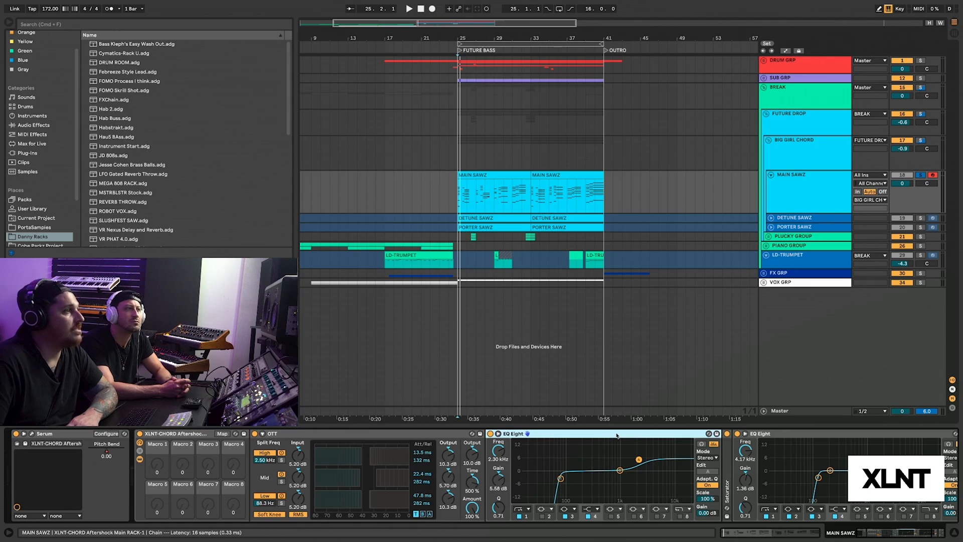
pyautogui.doubleClick(454, 434)
pyautogui.doubleClick(501, 466)
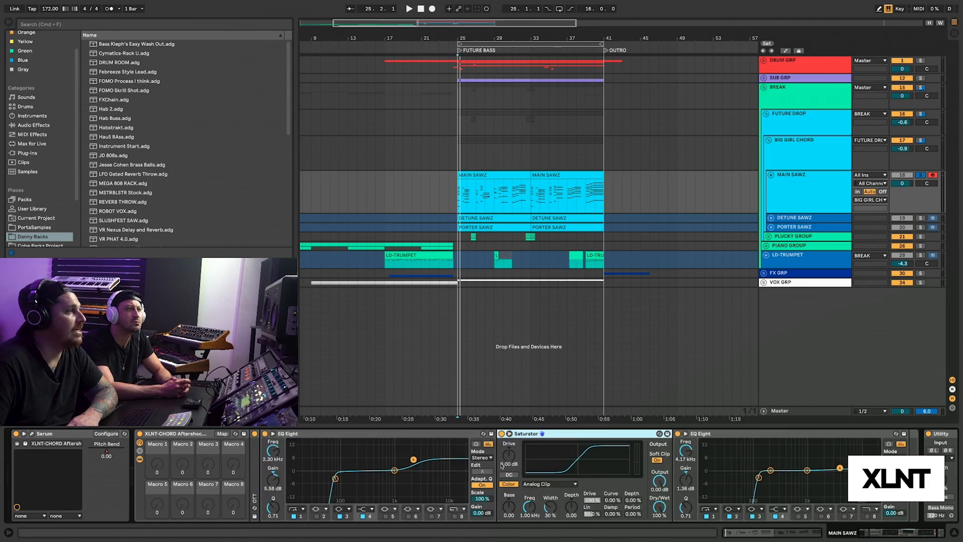
# Step: Fold the first EQ Eight, the Saturator and the second EQ Eight on MAIN SAWZ, leaving Utility open for inspection
pyautogui.click(373, 434)
pyautogui.press('Delete')
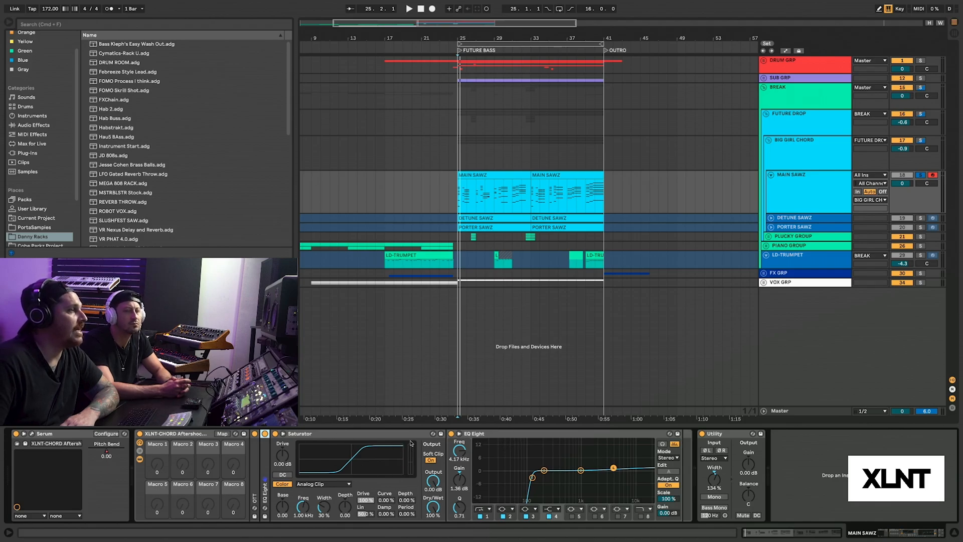
pyautogui.doubleClick(351, 434)
pyautogui.doubleClick(331, 433)
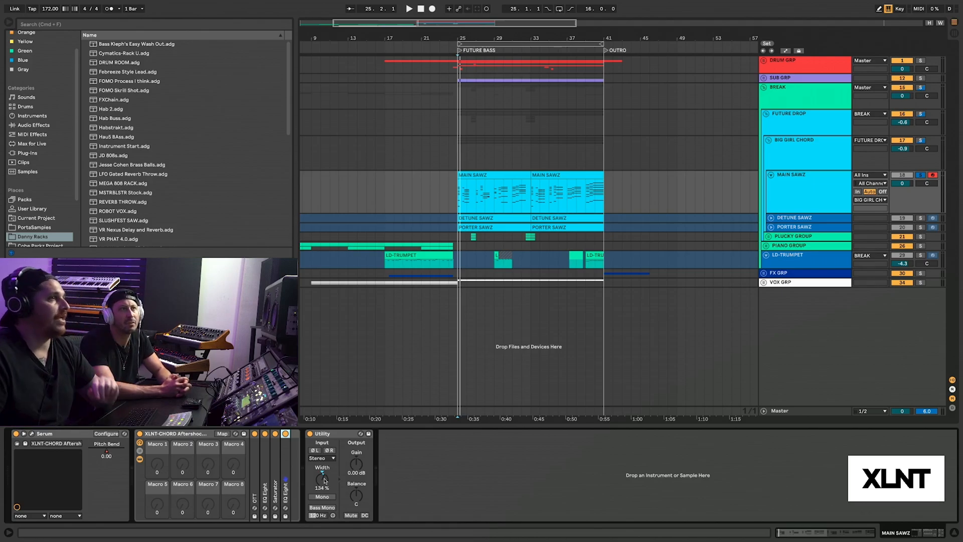
# Step: Expand the DETUNE SAWZ track, unfreeze it and solo it
pyautogui.click(791, 218)
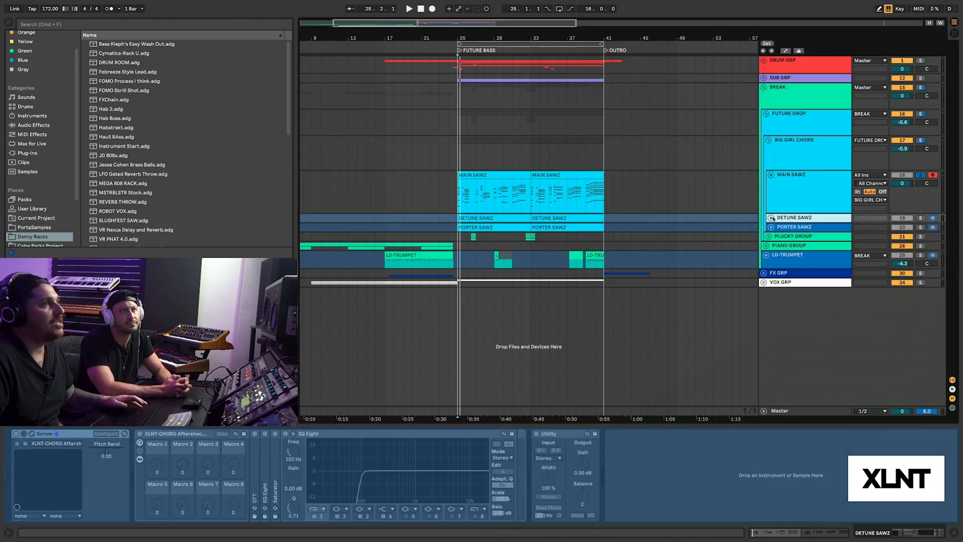
pyautogui.click(771, 218)
pyautogui.rightClick(788, 226)
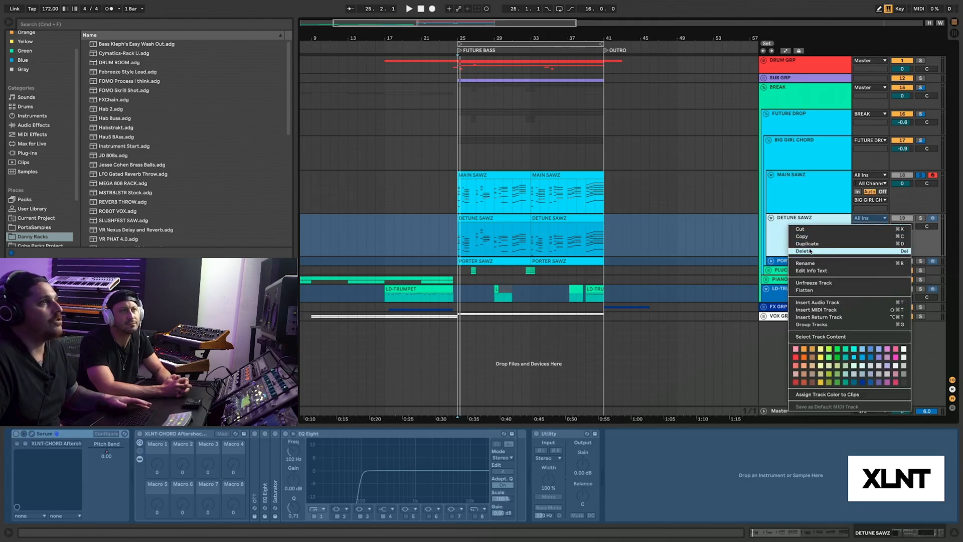
pyautogui.click(813, 282)
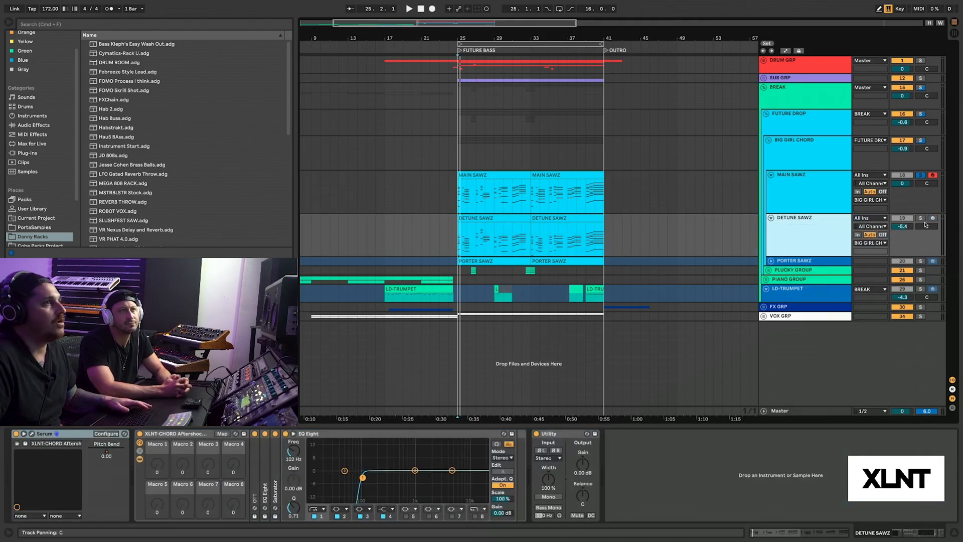
pyautogui.click(922, 220)
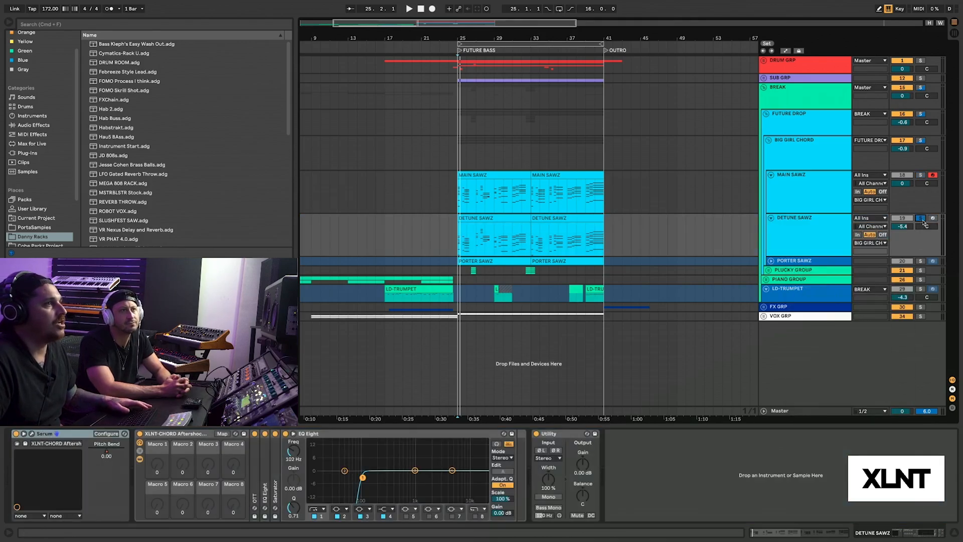
# Step: Select the first DETUNE SAWZ clip at bar 25 and briefly play its opening chord
pyautogui.click(820, 244)
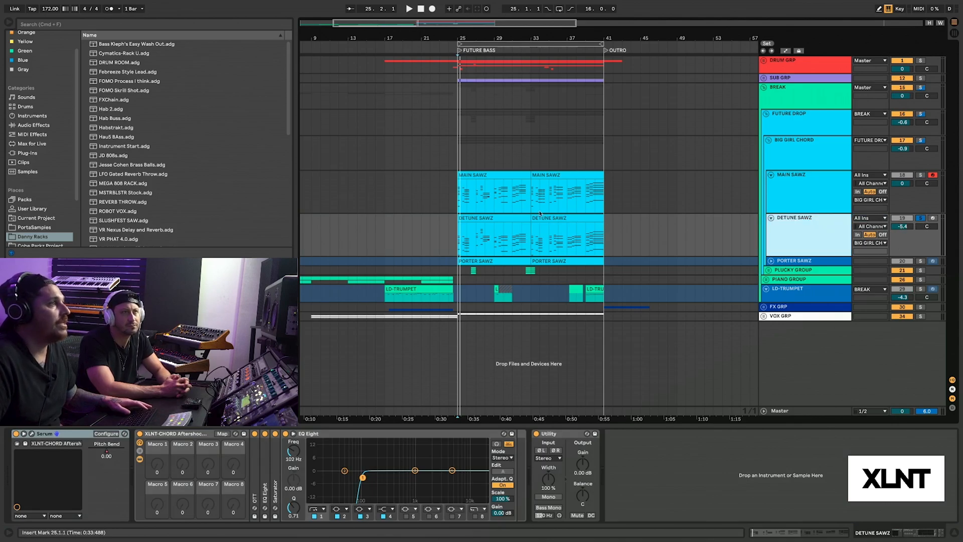
pyautogui.click(466, 219)
pyautogui.press('space')
pyautogui.press('space')
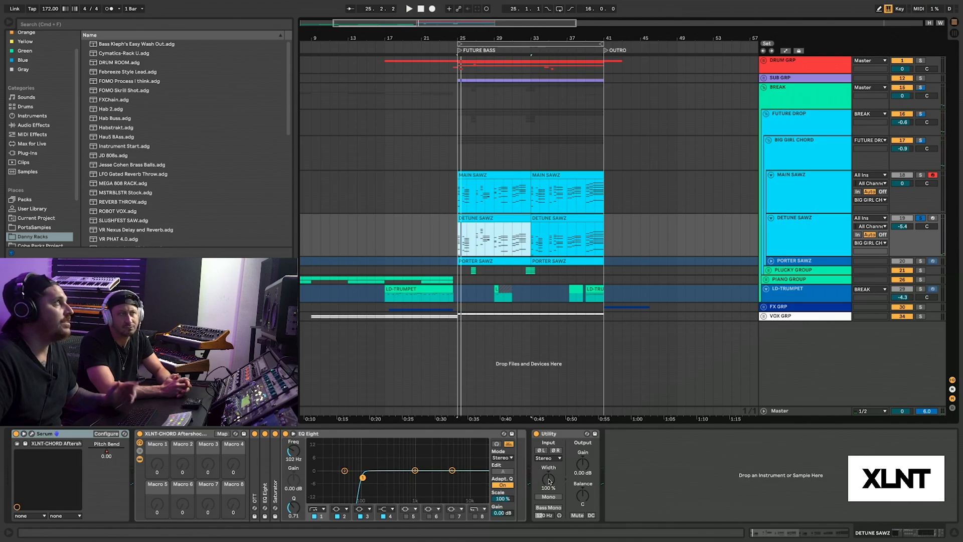
# Step: Unfold the Saturator, the first EQ Eight and OTT on DETUNE SAWZ to inspect their settings
pyautogui.doubleClick(276, 467)
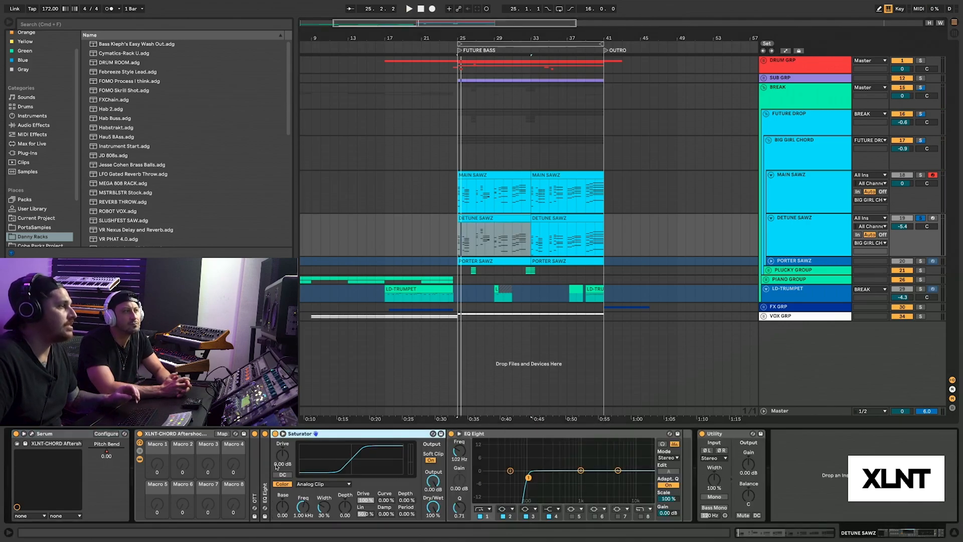
pyautogui.doubleClick(266, 465)
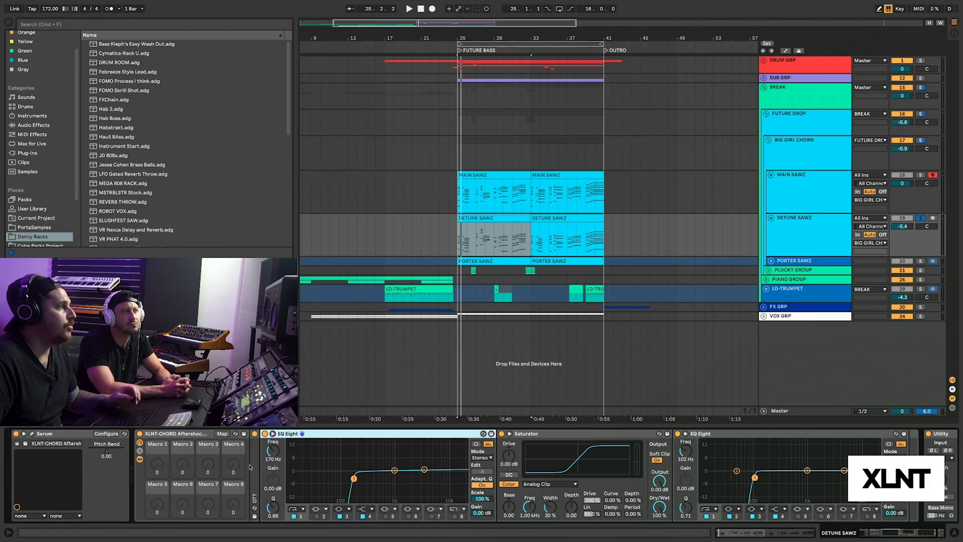
pyautogui.doubleClick(254, 466)
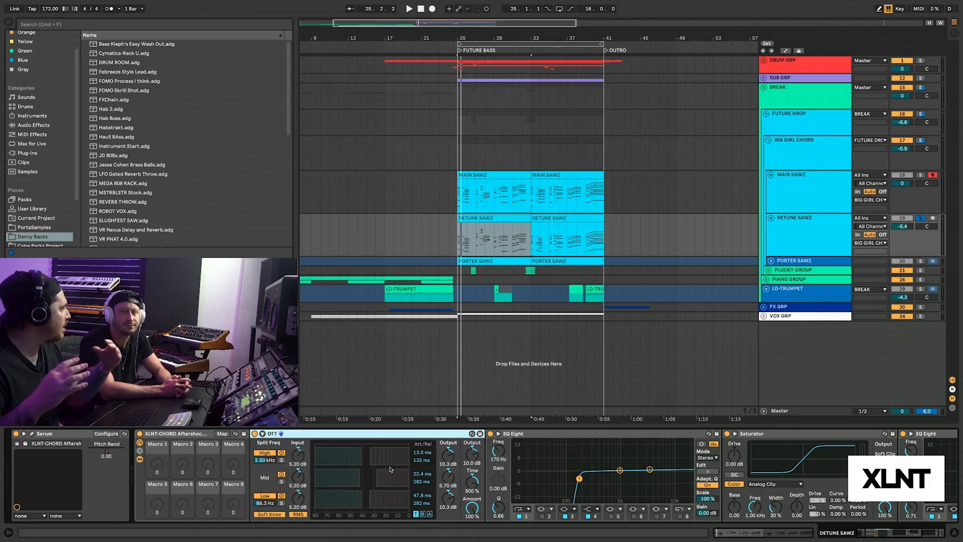
# Step: Open the Serum synth on DETUNE SAWZ, reposition its window over the arrangement and enlarge it to about 151%
pyautogui.click(801, 236)
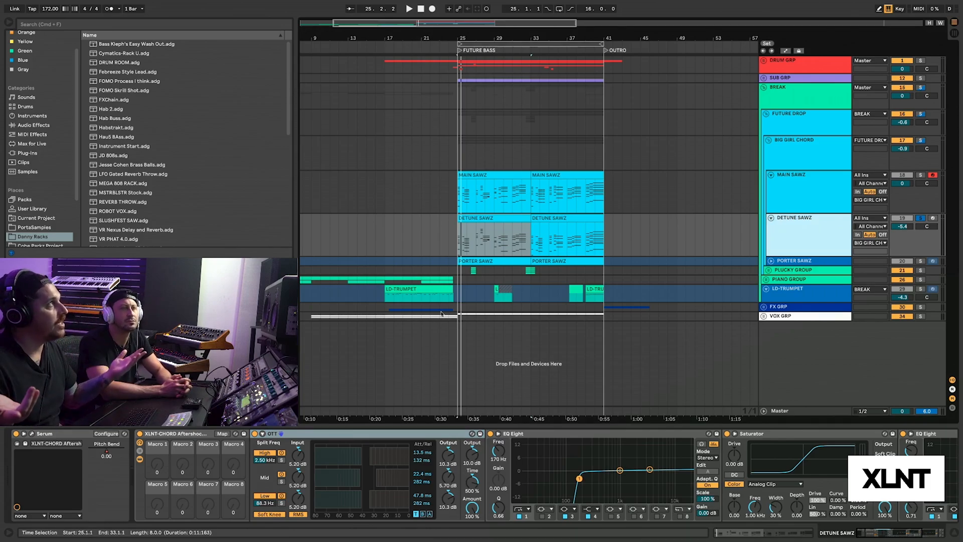
pyautogui.click(33, 433)
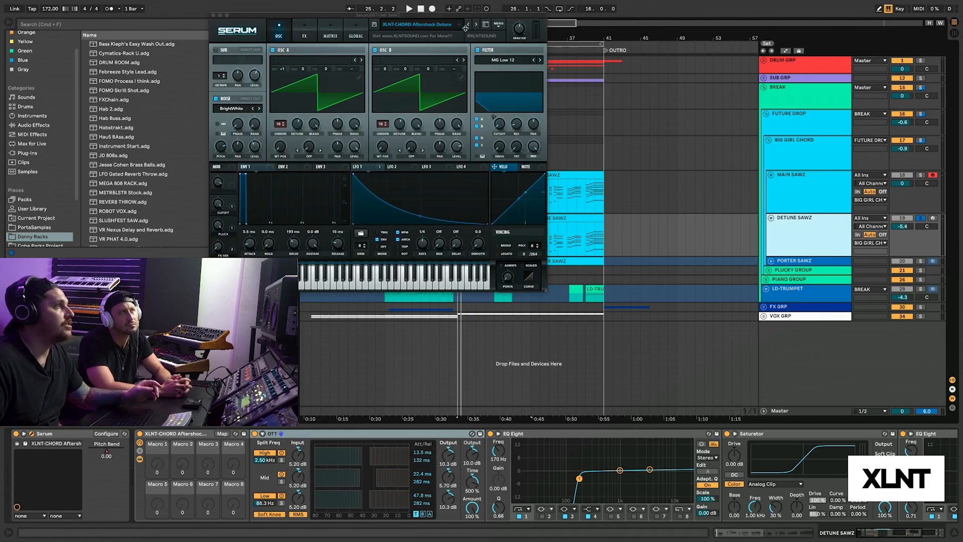
pyautogui.moveTo(479, 22); pyautogui.dragTo(586, 44)
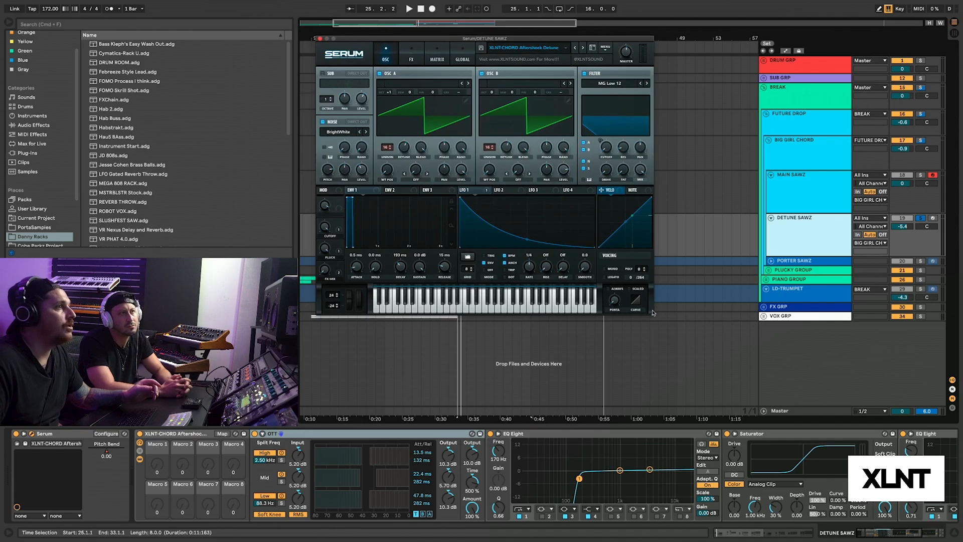
pyautogui.moveTo(655, 313); pyautogui.dragTo(849, 403)
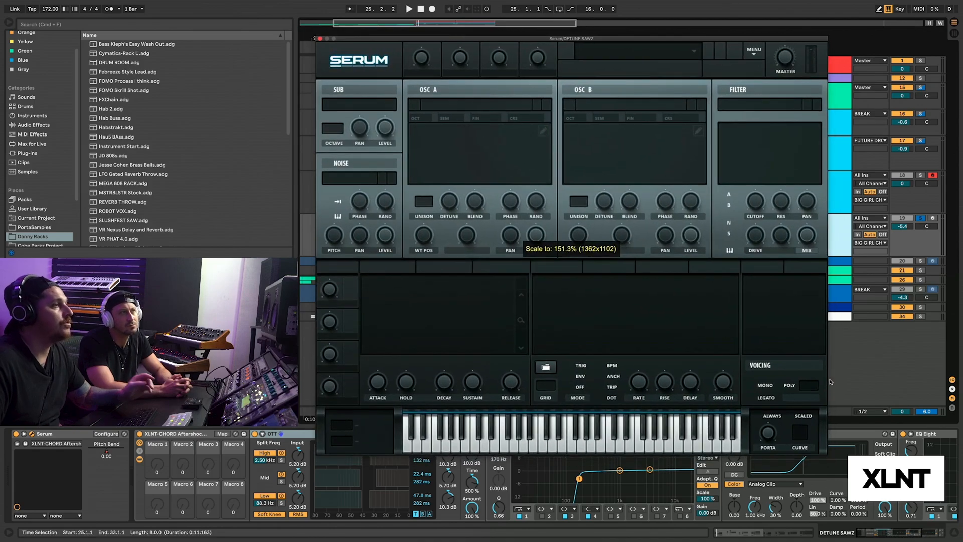
# Step: Check the unison detune of oscillators A and B in the DETUNE SAWZ patch, and show its effects rack
pyautogui.click(447, 205)
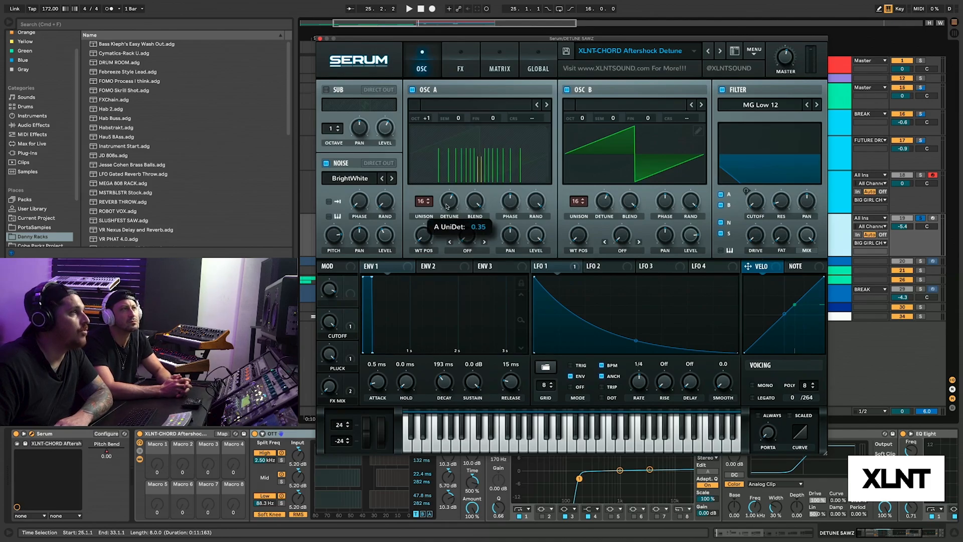
pyautogui.click(610, 203)
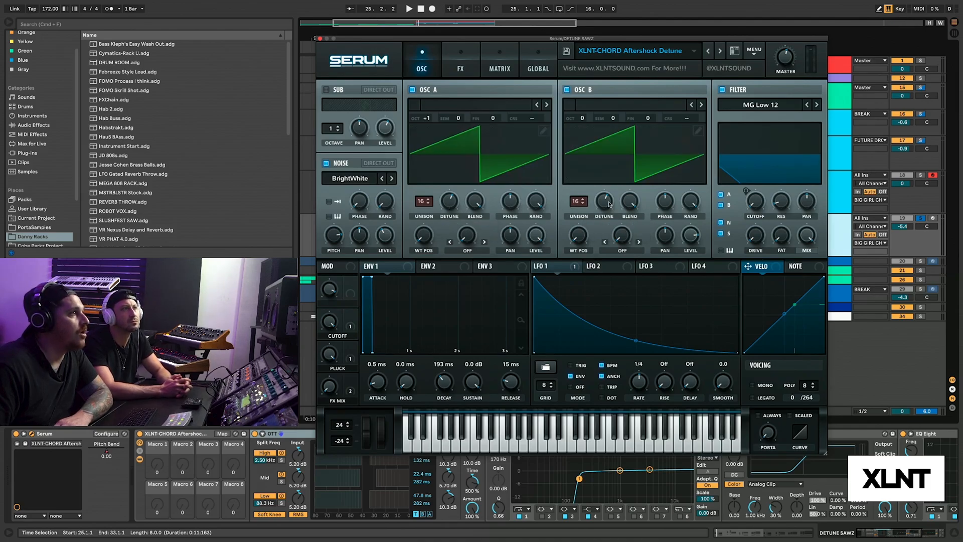
pyautogui.click(445, 66)
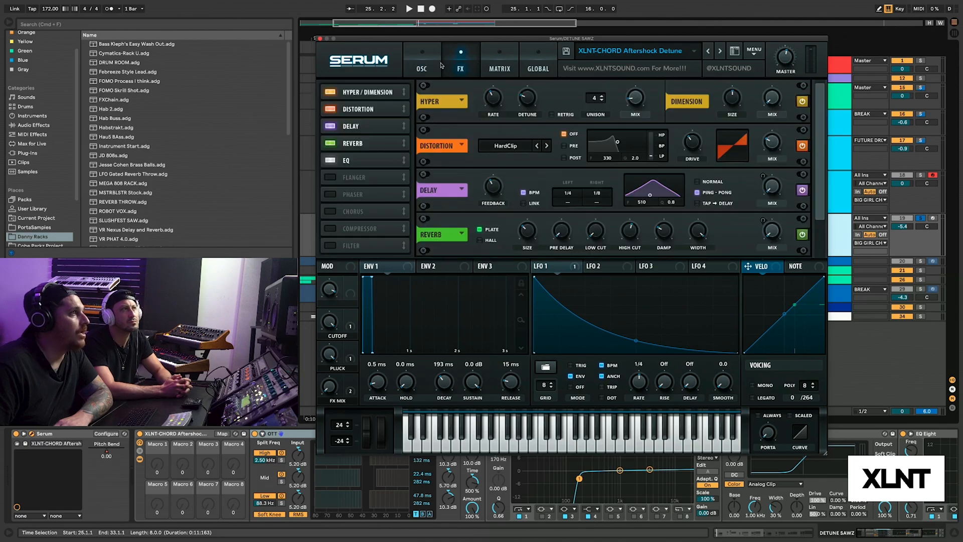
# Step: Show the oscillators of the DETUNE SAWZ Serum patch again and close the synth window
pyautogui.click(430, 65)
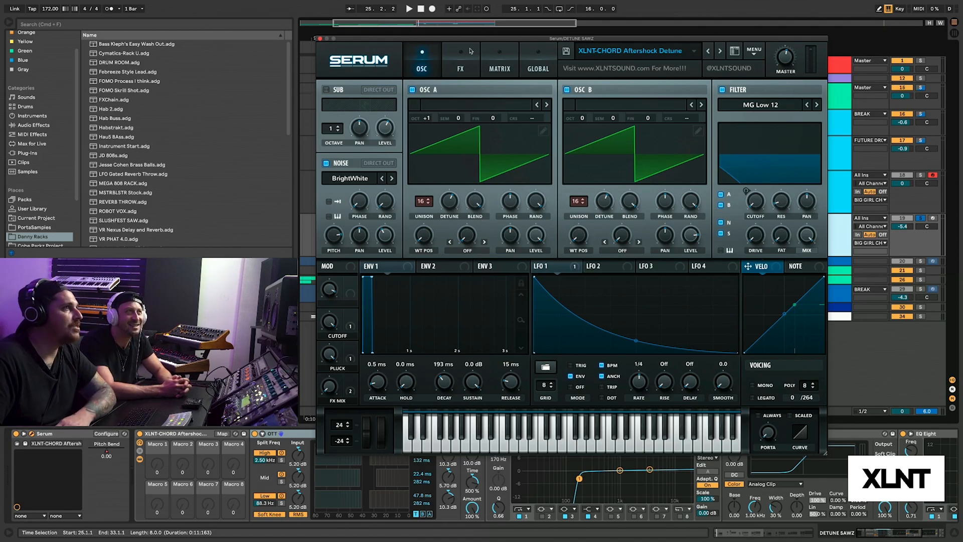
pyautogui.click(319, 38)
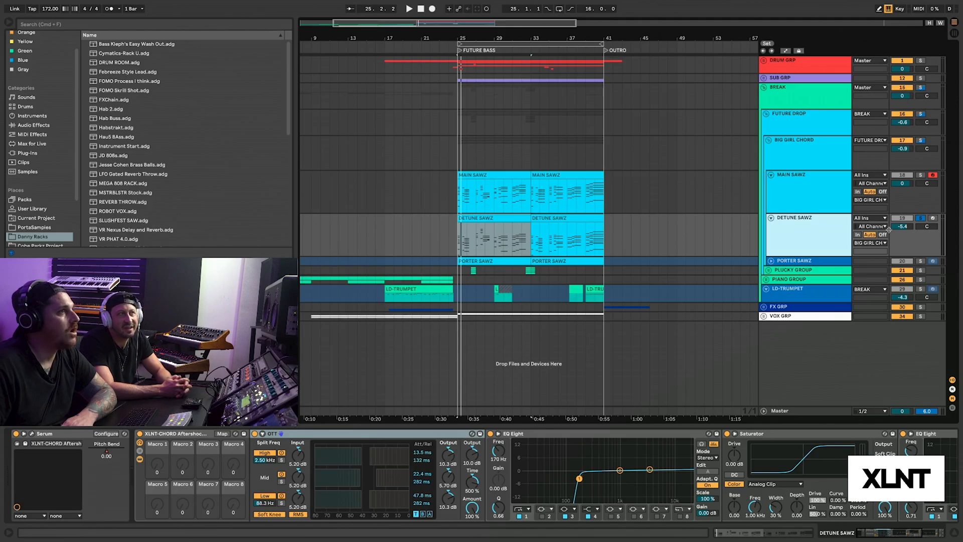
# Step: Unfold the PORTER SAWZ track and unfreeze it
pyautogui.click(772, 261)
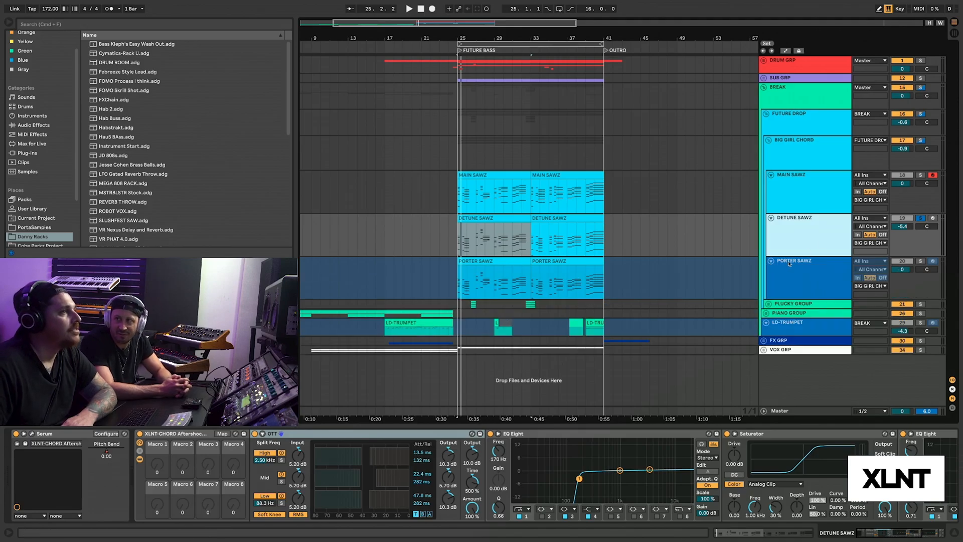
pyautogui.rightClick(793, 265)
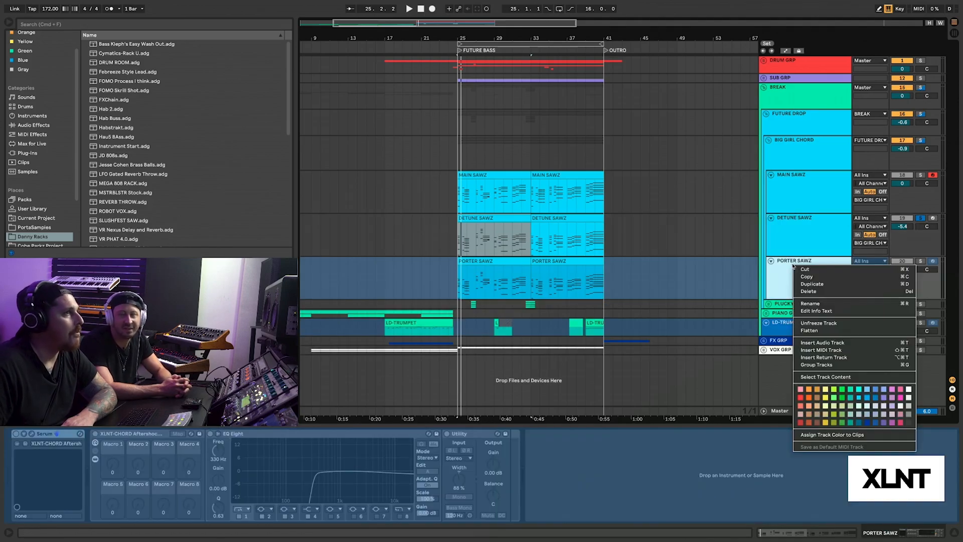
pyautogui.click(815, 324)
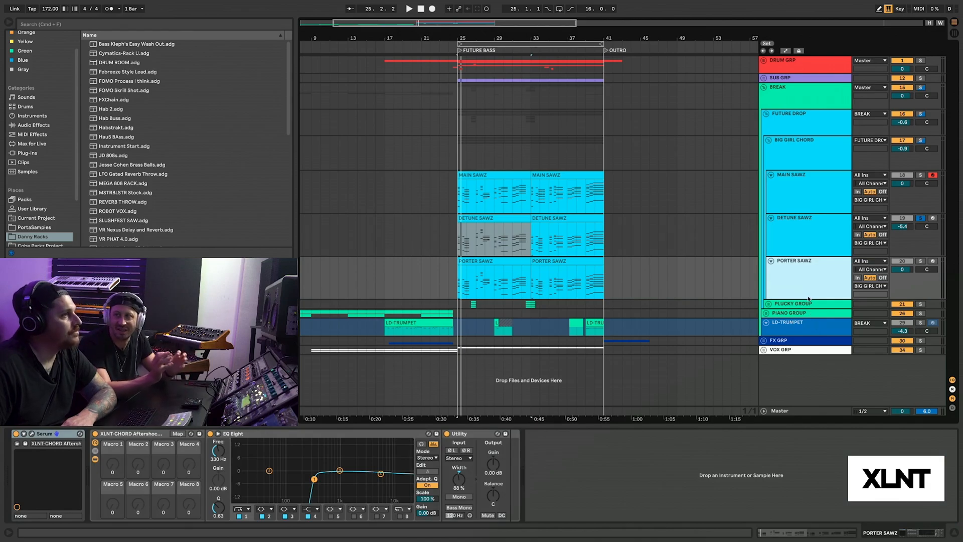
# Step: Solo PORTER SAWZ, open its Serum synth and briefly play the opening chord of its first clip at bar 25
pyautogui.click(920, 261)
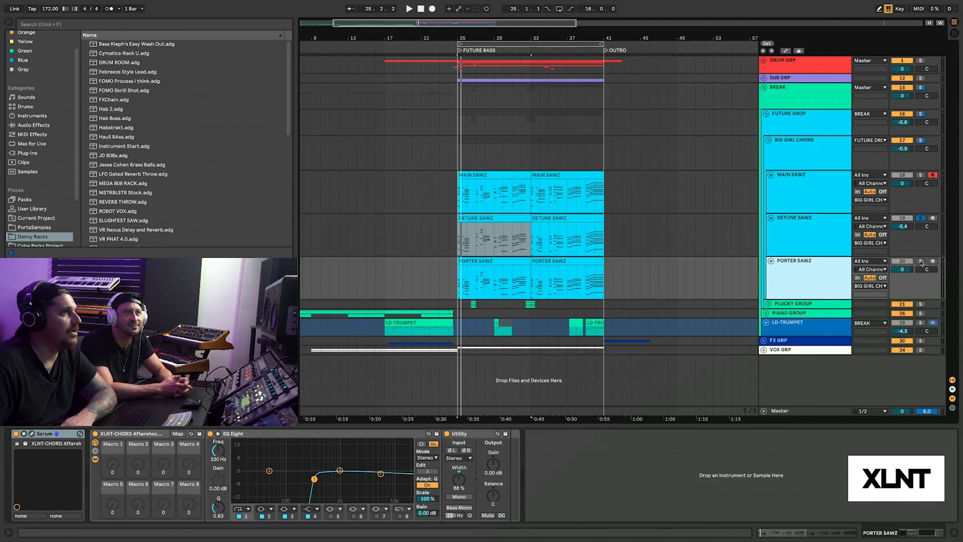
pyautogui.click(519, 260)
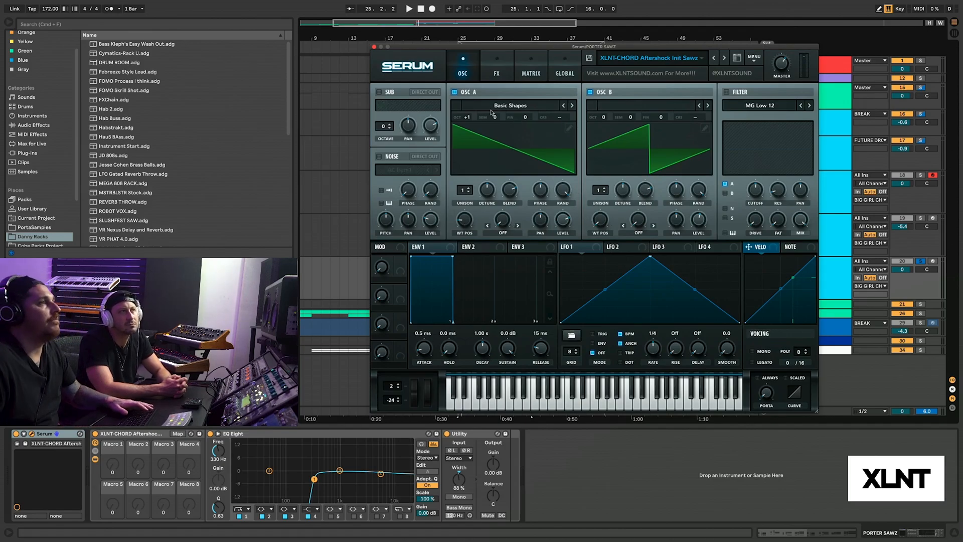
pyautogui.press('space')
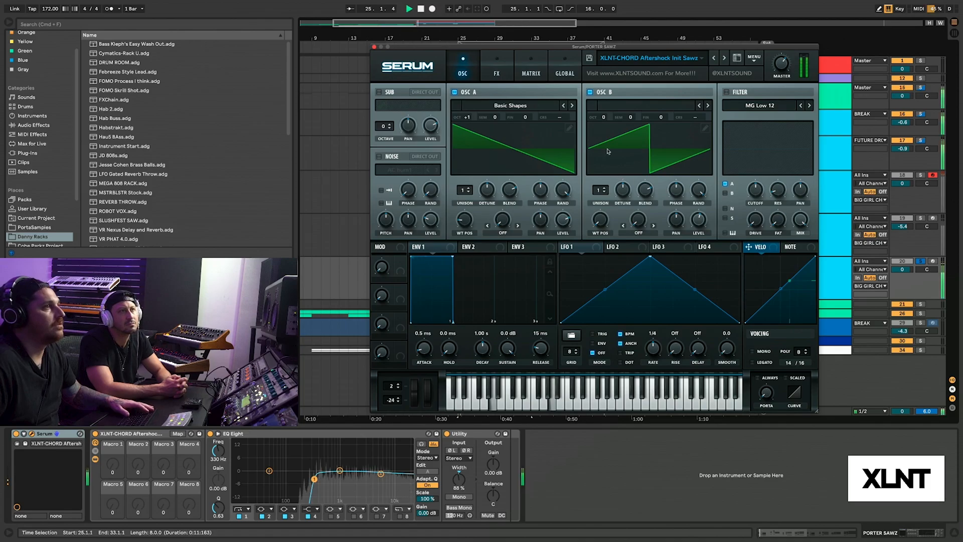
pyautogui.press('space')
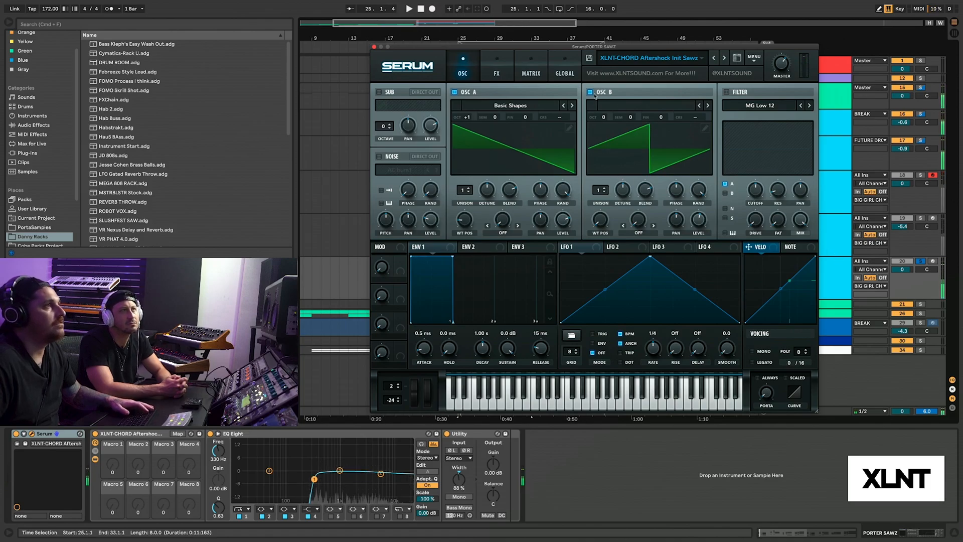
# Step: Play the PORTER SAWZ chord with oscillator B switched off for comparison, and switch oscillator B back on
pyautogui.click(591, 93)
pyautogui.press('space')
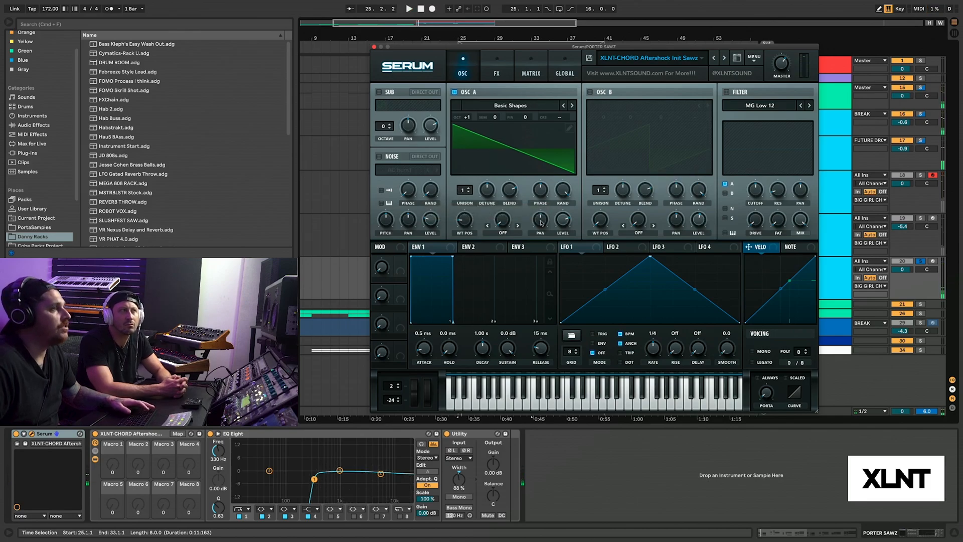
pyautogui.click(590, 92)
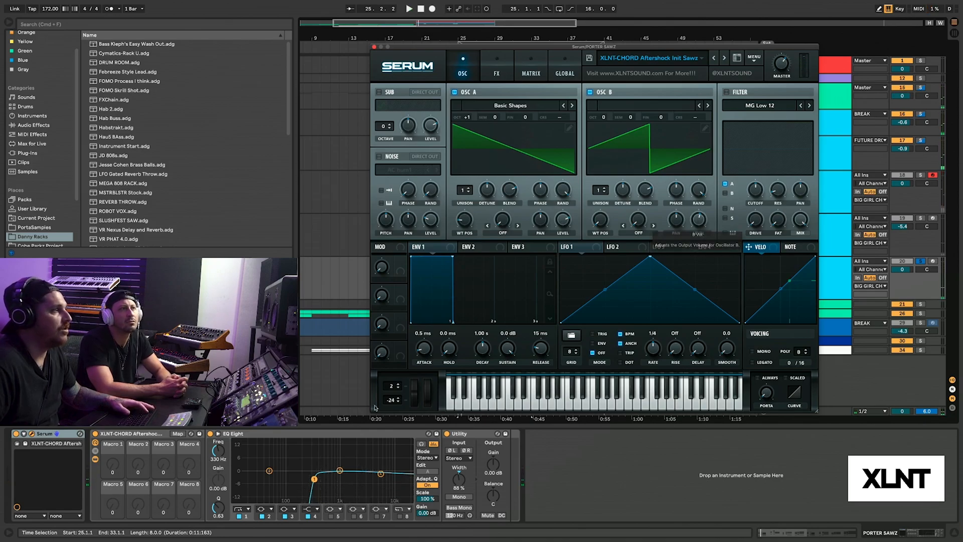
# Step: Compare the PORTER SAWZ chord with EQ Eight bypassed and re-enabled during playback, and stop playback
pyautogui.click(211, 433)
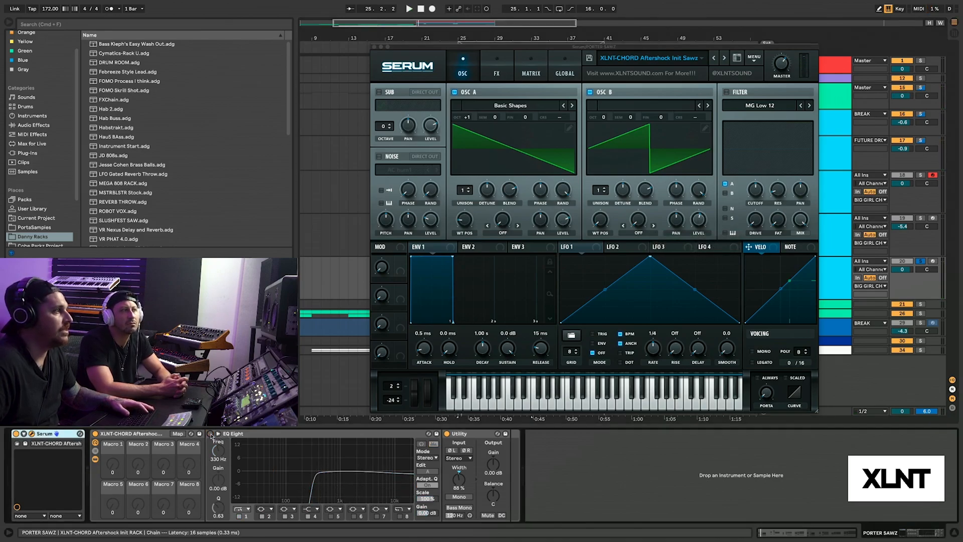
pyautogui.press('space')
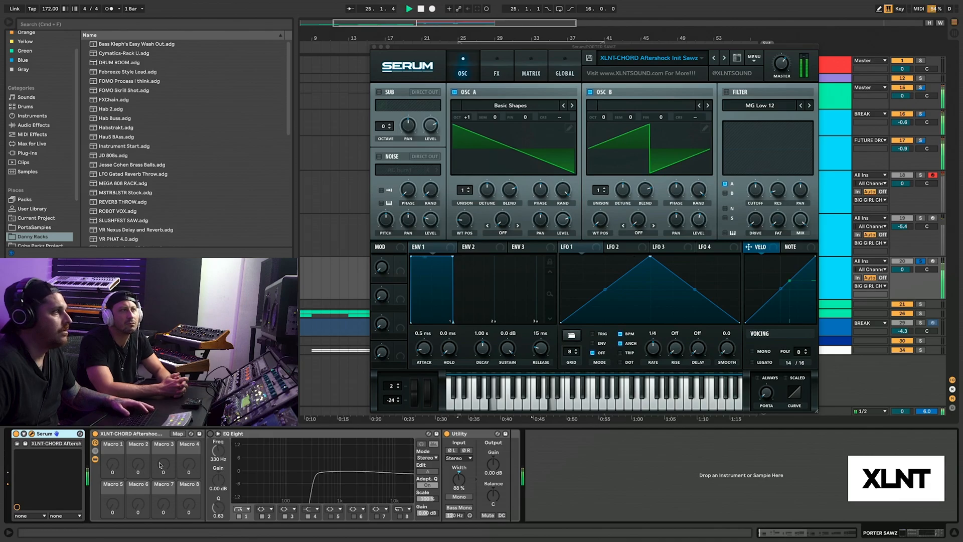
pyautogui.click(211, 433)
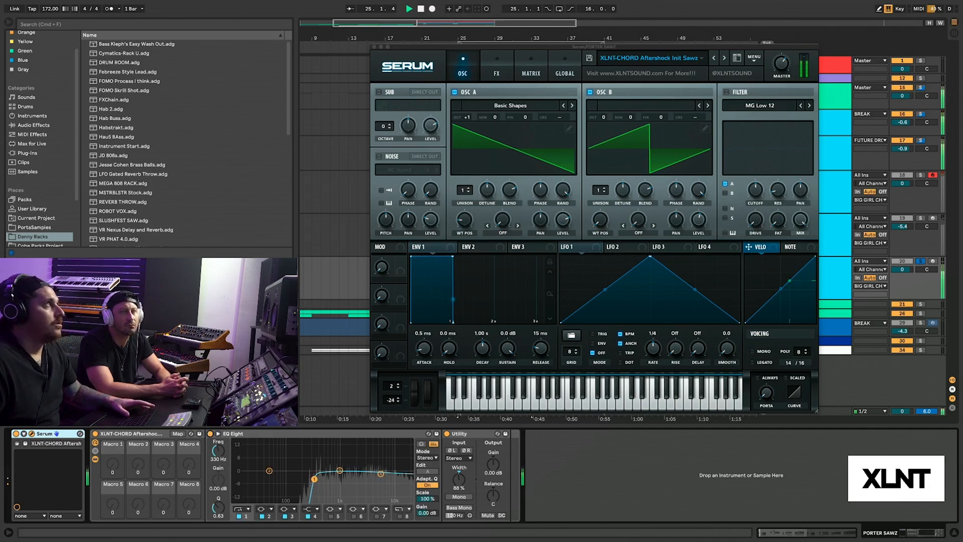
pyautogui.press('space')
# Step: Show the effects rack of the PORTER SAWZ Serum patch and close the synth window
pyautogui.click(497, 68)
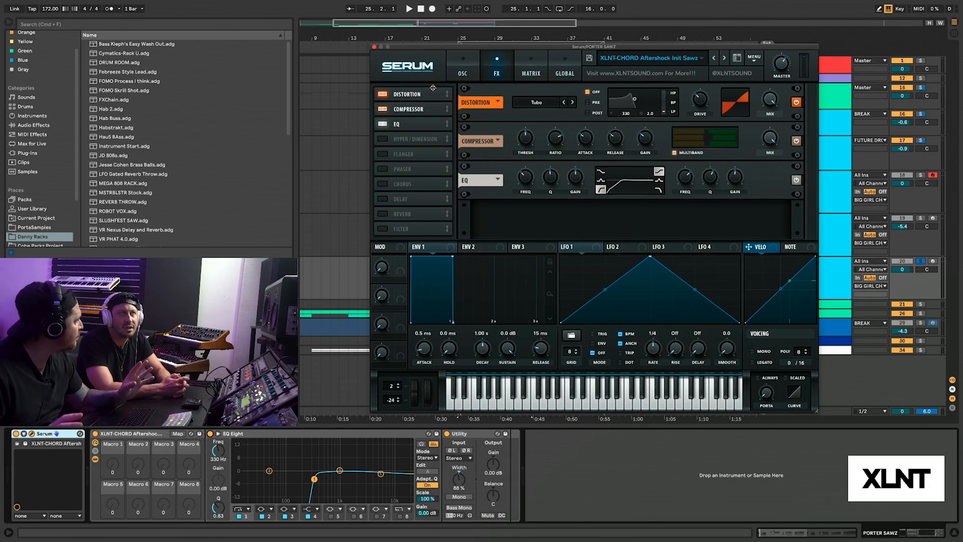
pyautogui.click(374, 47)
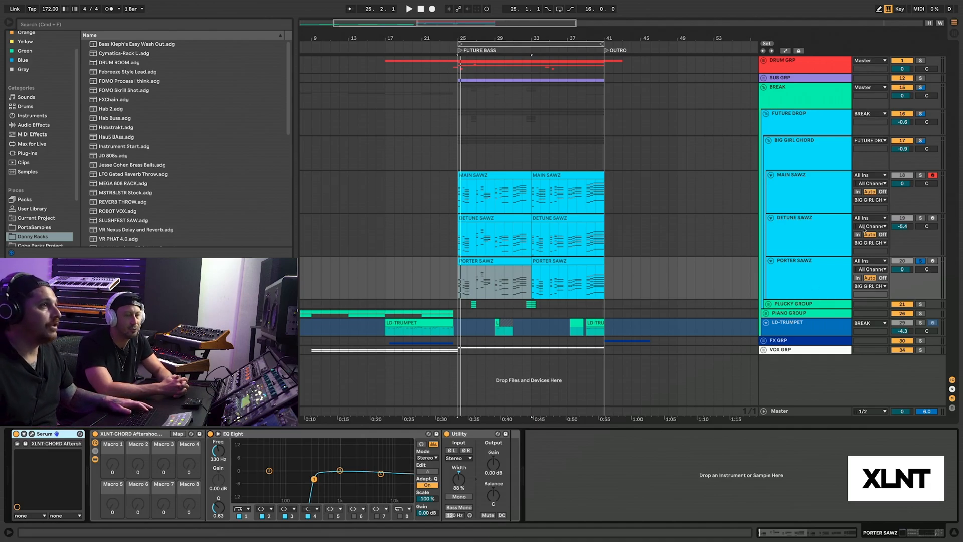
# Step: Go through the MAIN SAWZ, DETUNE SAWZ and PORTER SAWZ tracks in turn to review their device chains
pyautogui.click(808, 189)
pyautogui.click(798, 229)
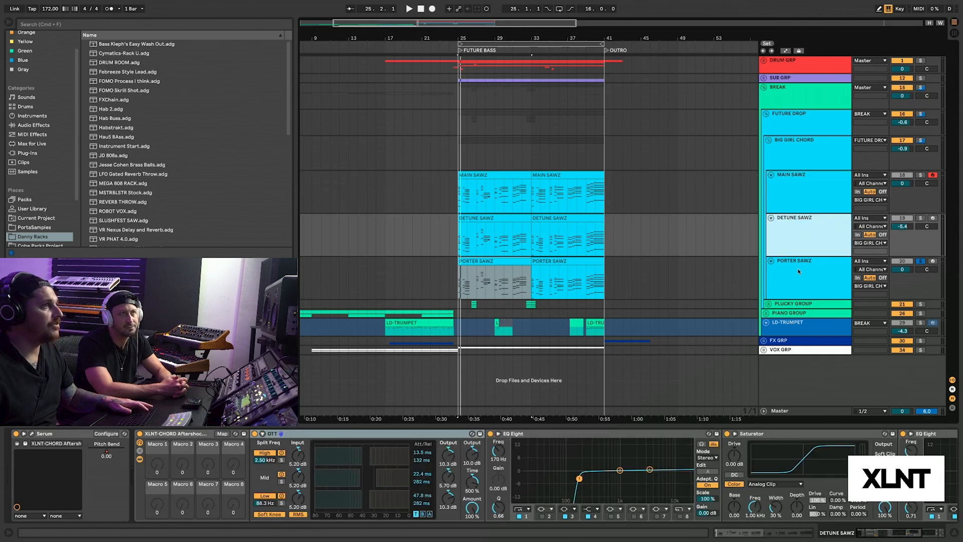
pyautogui.click(797, 272)
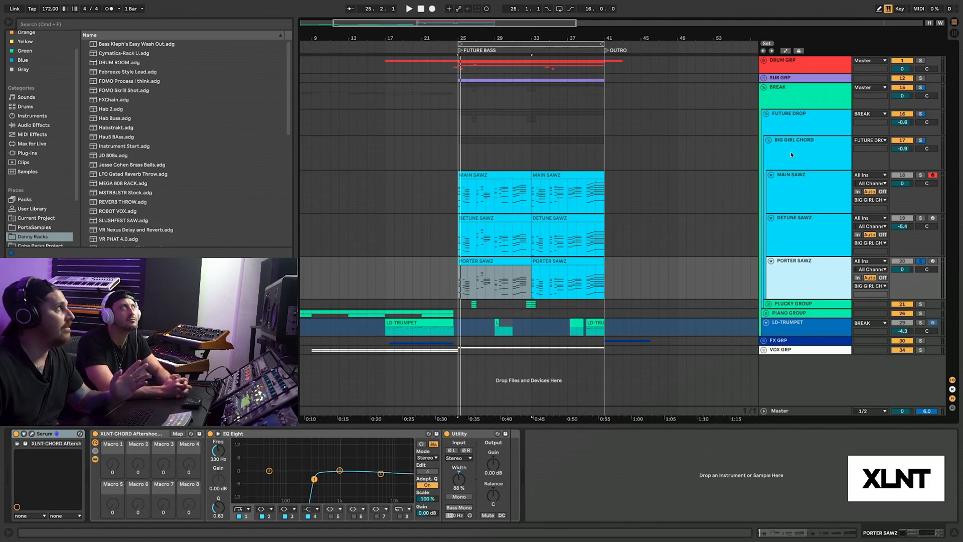
# Step: Fold the MAIN SAWZ, DETUNE SAWZ and PORTER SAWZ tracks
pyautogui.click(771, 176)
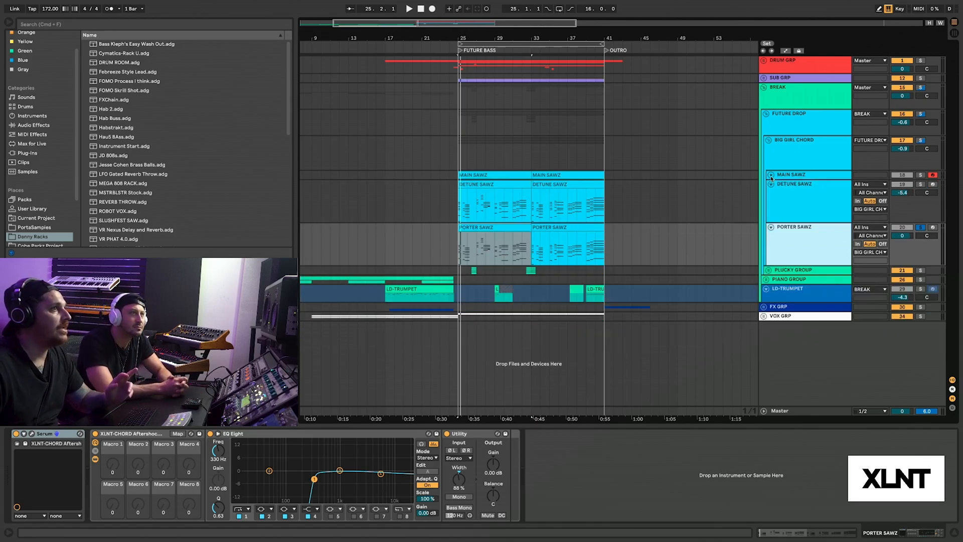
pyautogui.click(771, 184)
pyautogui.click(771, 193)
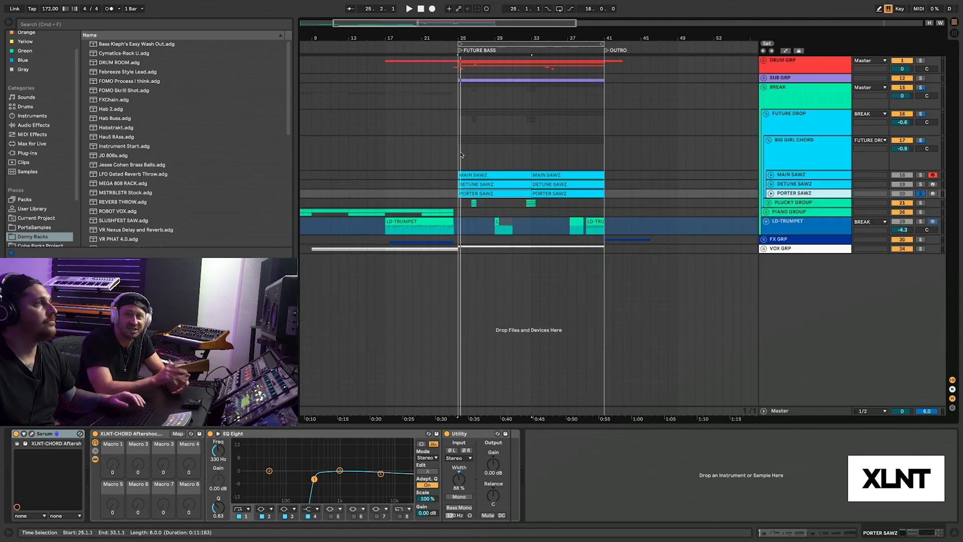
# Step: Place the insert marker at bar 25 on the BIG GIRL CHORD group, solo the group and show its device chain
pyautogui.click(460, 153)
pyautogui.click(921, 141)
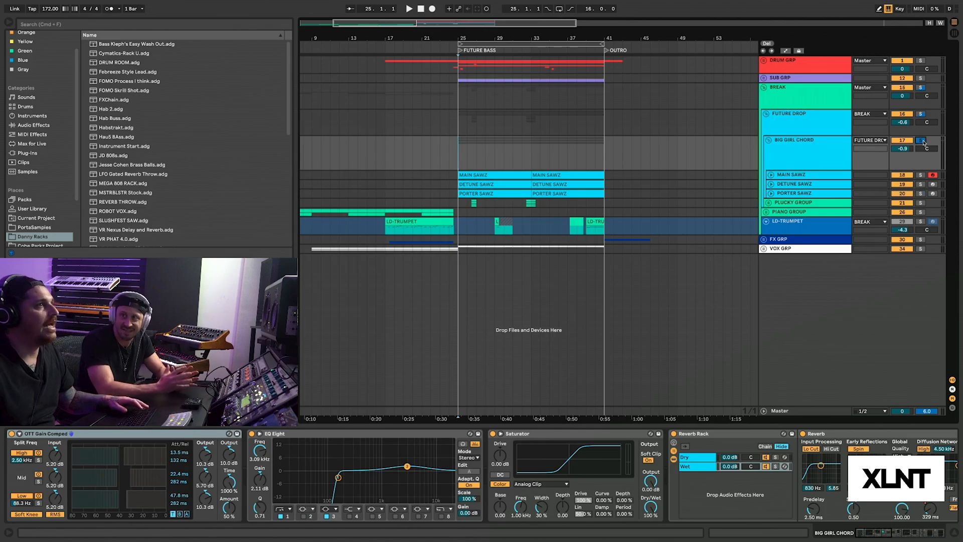
pyautogui.click(835, 147)
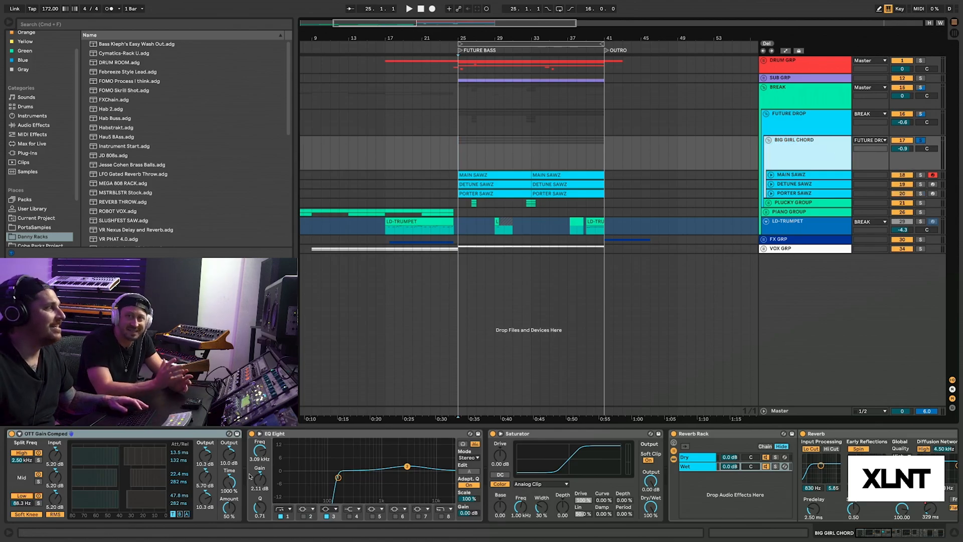
# Step: Fold OTT, the first EQ Eight and Saturator on BIG GIRL CHORD, and look through the remaining devices up to the sidechain compressors
pyautogui.click(210, 457)
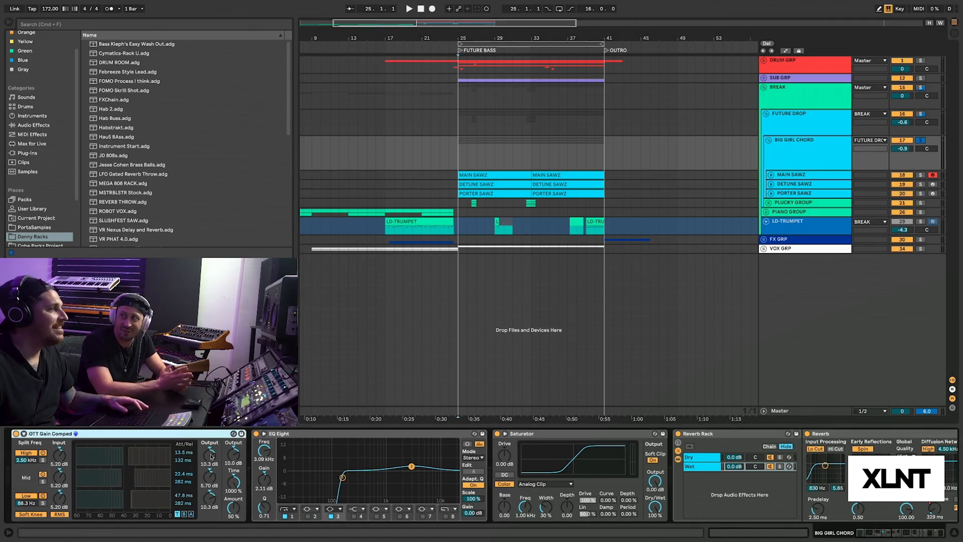
pyautogui.doubleClick(352, 434)
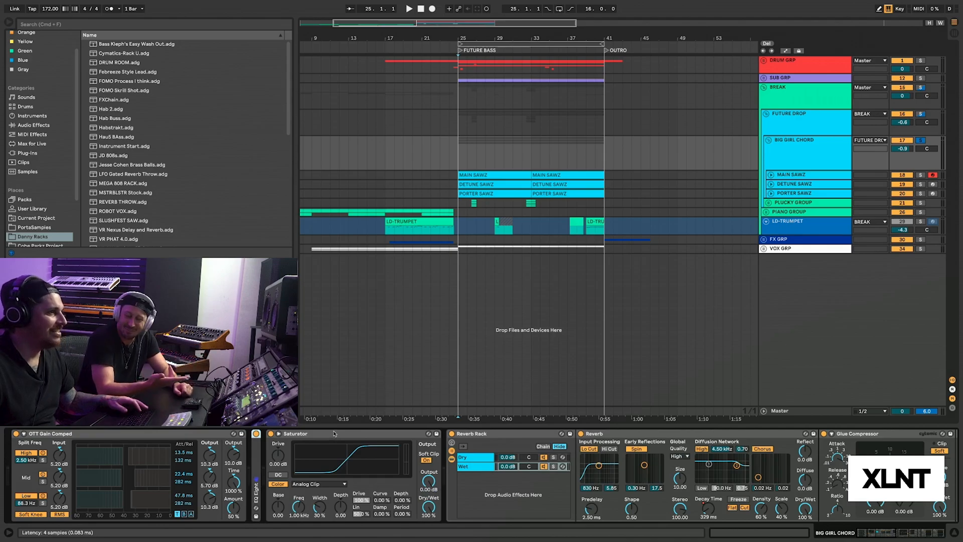
pyautogui.doubleClick(334, 434)
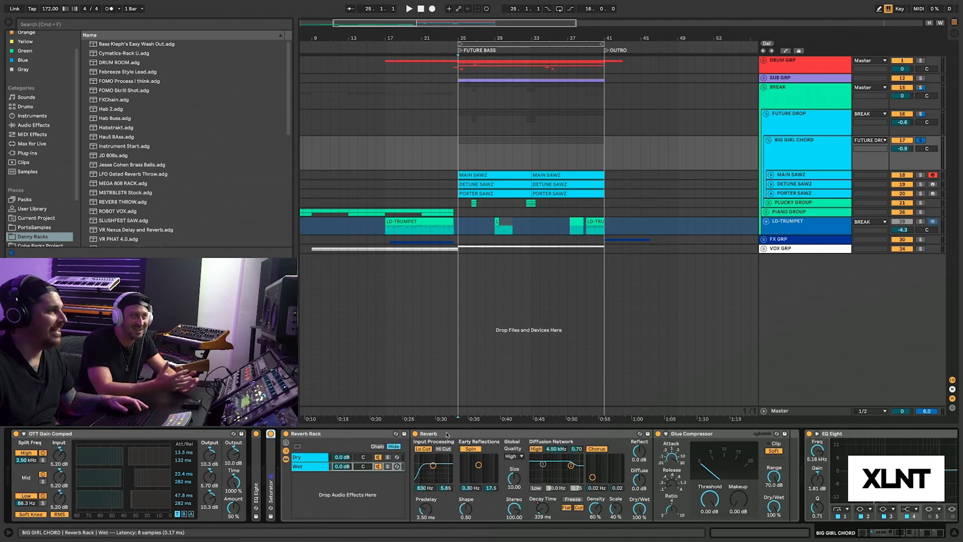
pyautogui.doubleClick(179, 433)
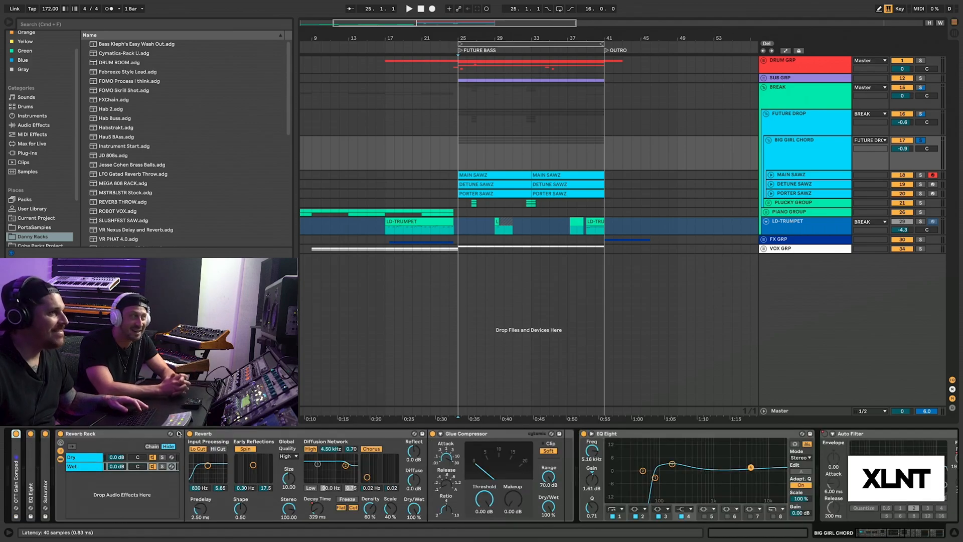
pyautogui.hscroll(15, 727, 446)
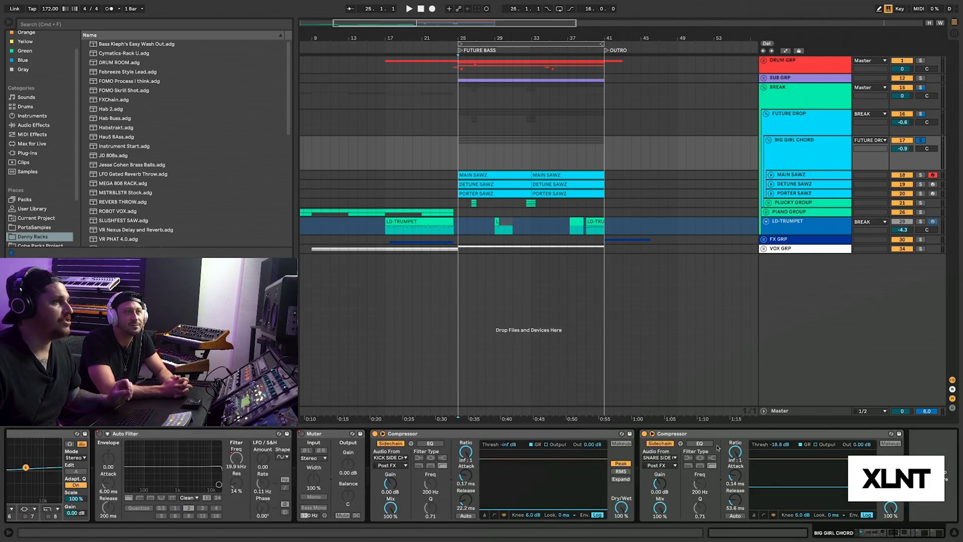
pyautogui.hscroll(-15, 428, 464)
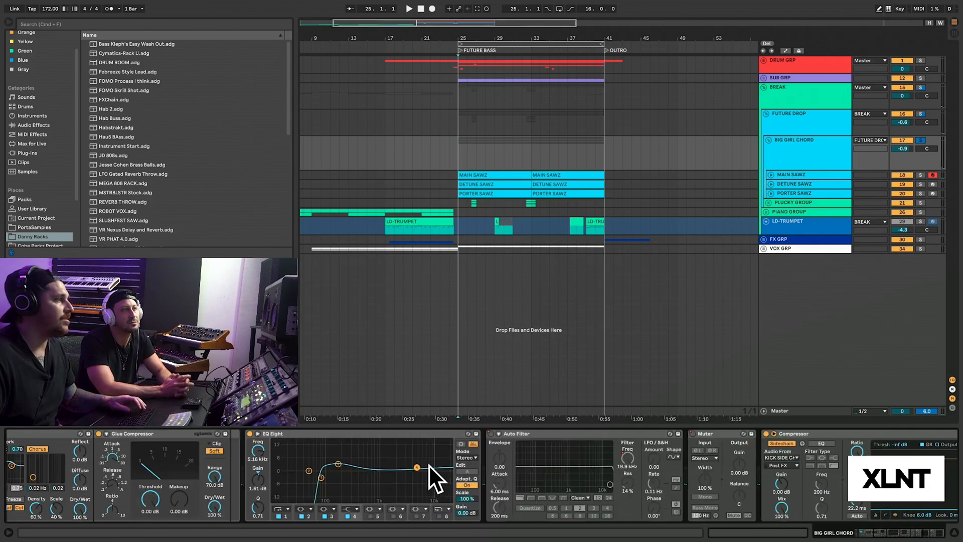
# Step: Unfold OTT and the first EQ Eight on BIG GIRL CHORD to inspect their settings, and fold both again
pyautogui.doubleClick(19, 468)
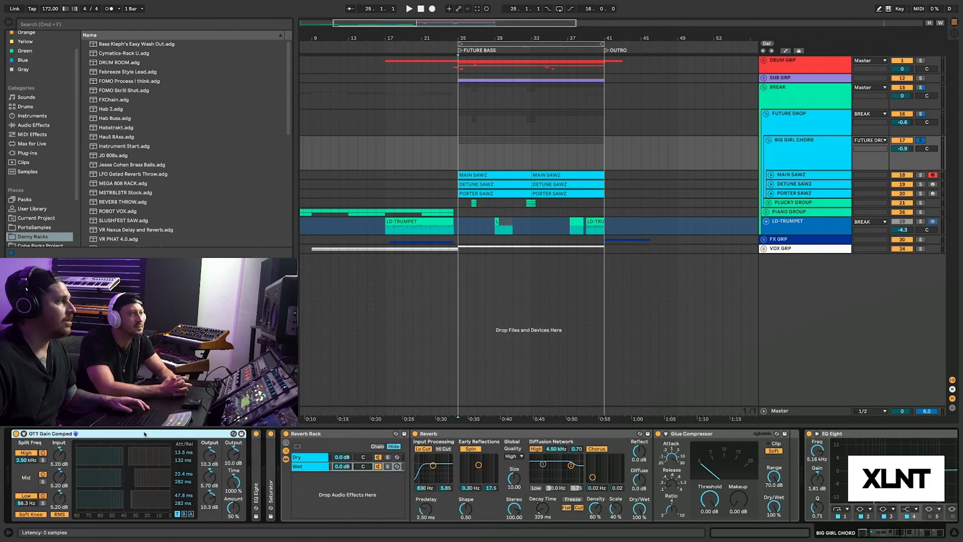
pyautogui.doubleClick(252, 460)
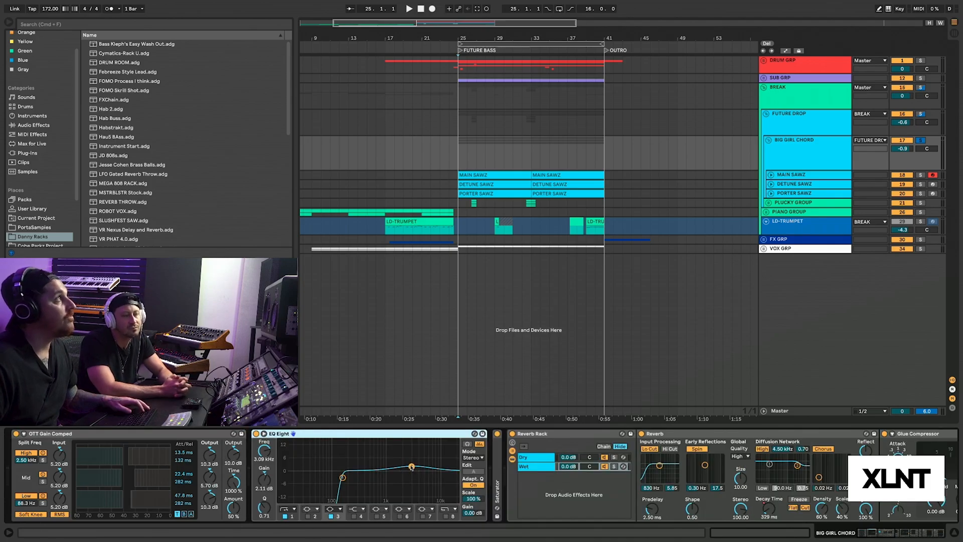
pyautogui.doubleClick(204, 435)
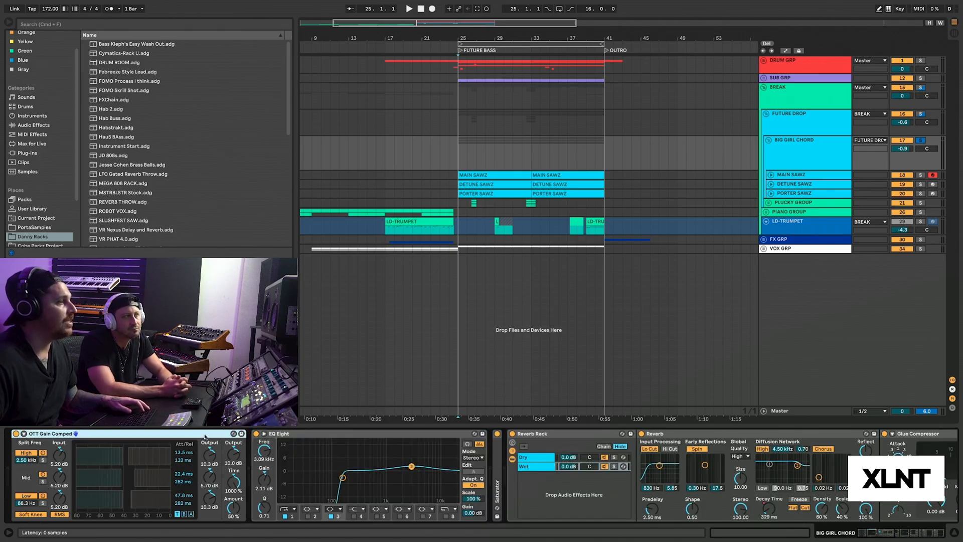
pyautogui.doubleClick(204, 435)
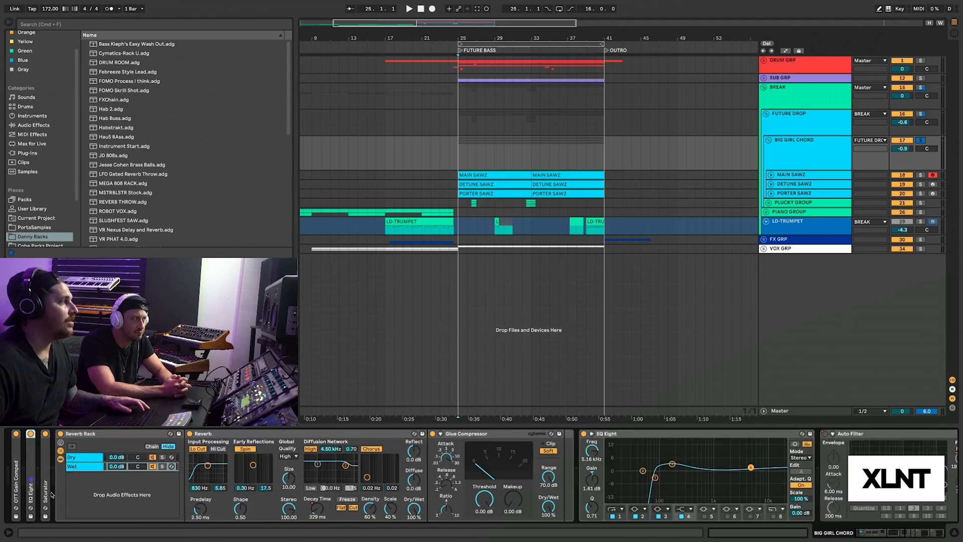
# Step: Inspect the Reverb Rack on BIG GIRL CHORD, show automation for its reverb decay time, and fold the Reverb
pyautogui.click(116, 433)
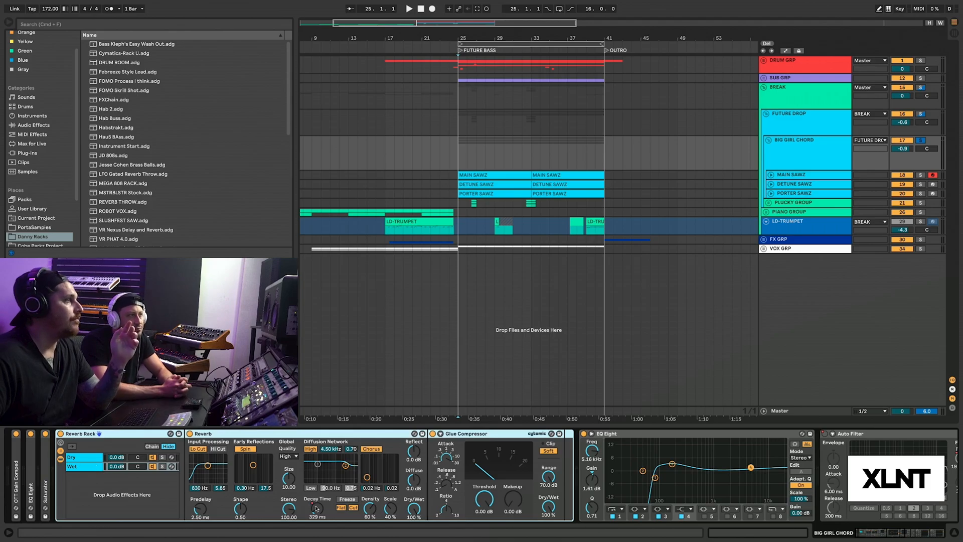
pyautogui.press('a')
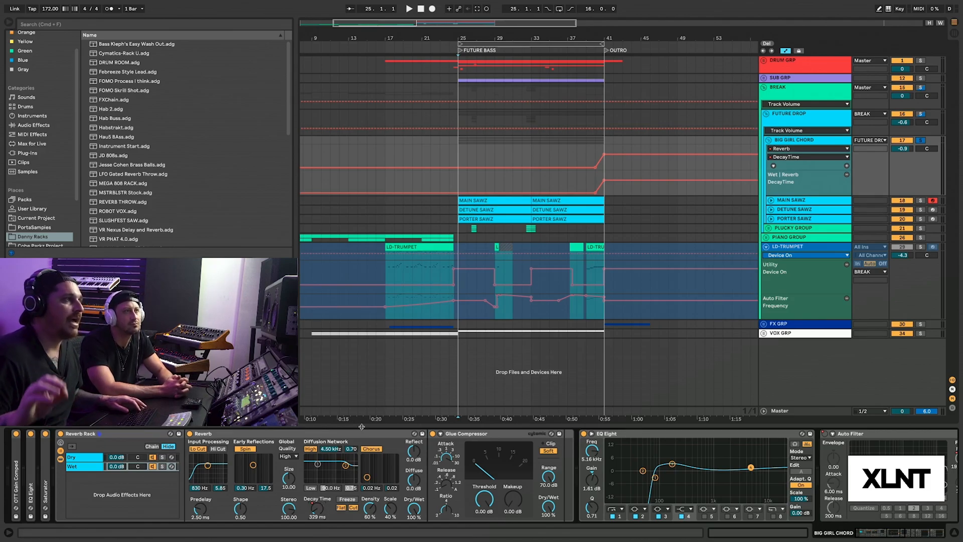
pyautogui.doubleClick(297, 434)
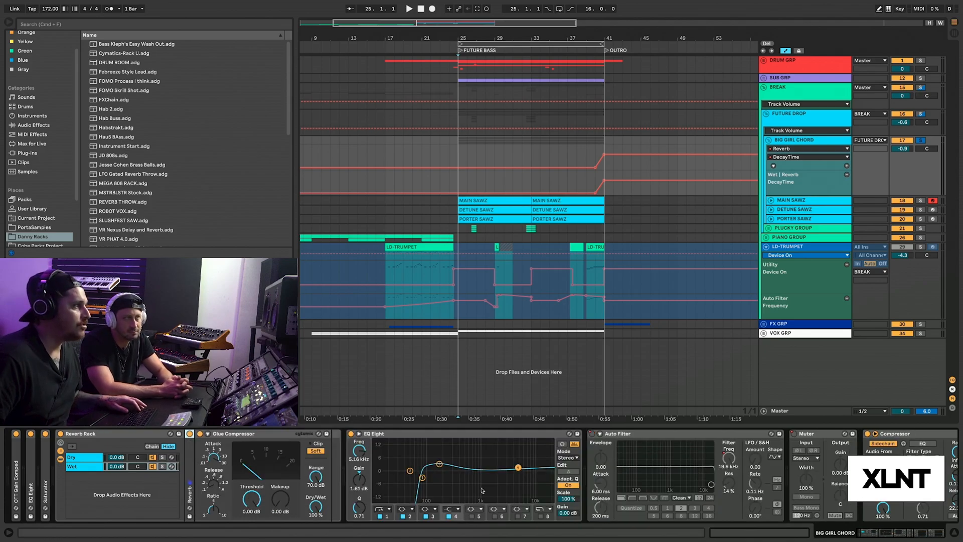
# Step: Fold the EQ Eight before Auto Filter, unfold MAIN SAWZ, and show BIG GIRL CHORD's Auto Filter frequency automation around bar 25
pyautogui.doubleClick(430, 435)
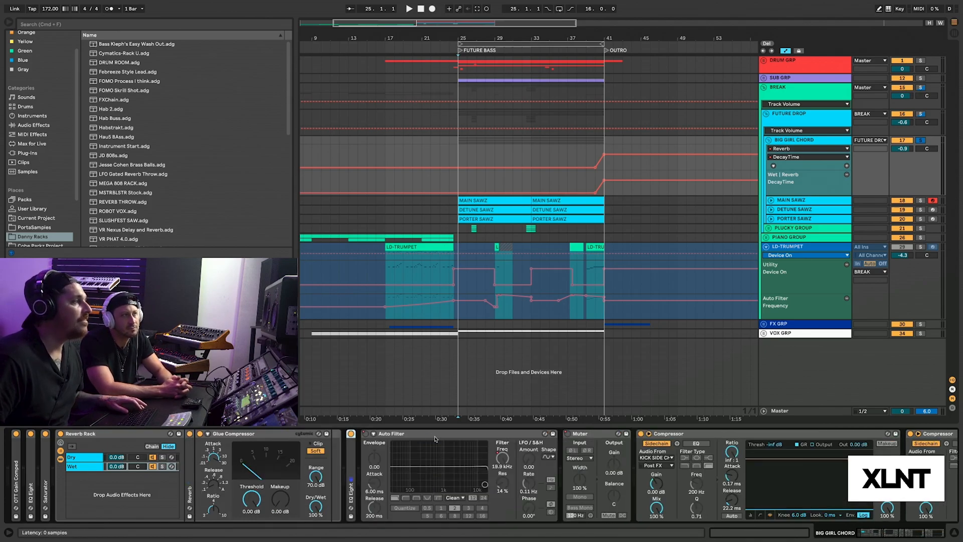
pyautogui.click(435, 439)
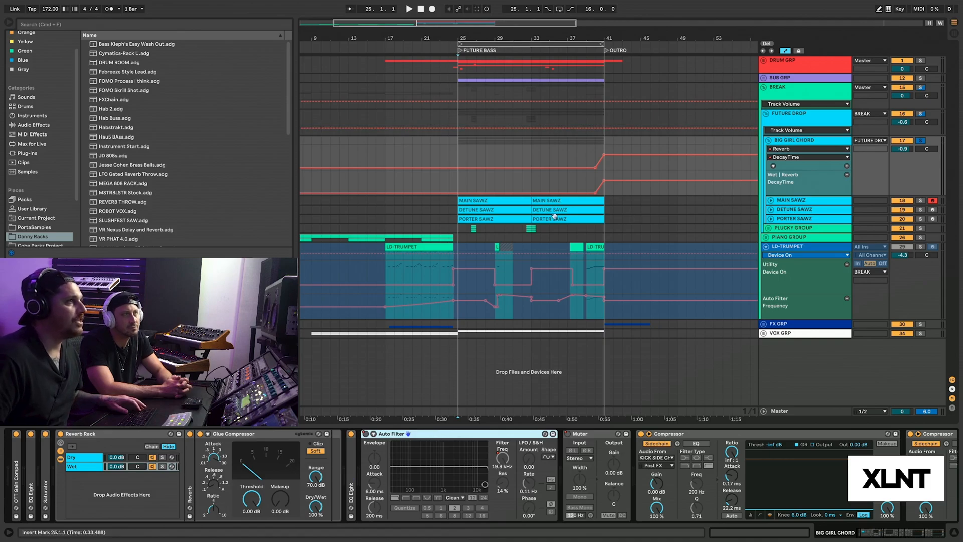
pyautogui.click(771, 200)
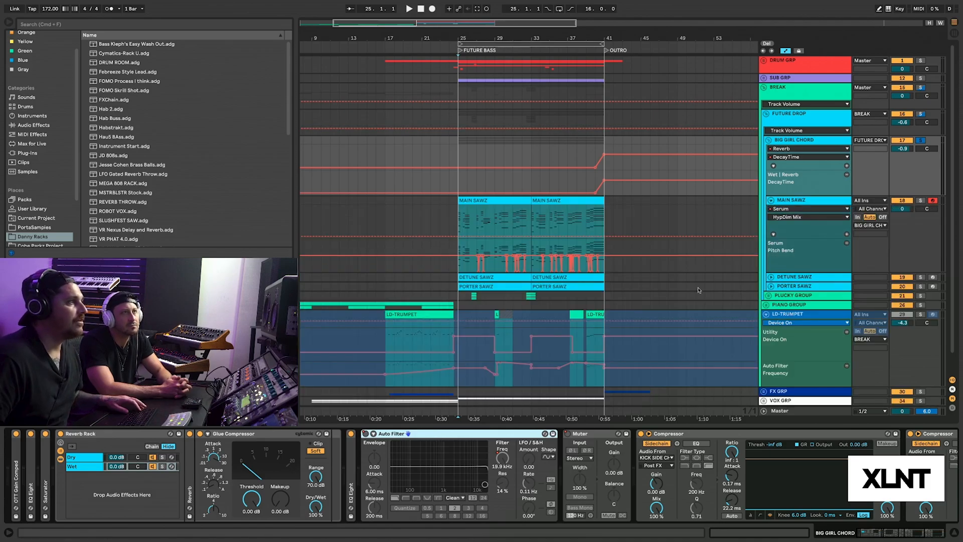
pyautogui.click(505, 458)
pyautogui.moveTo(468, 40); pyautogui.dragTo(467, 150)
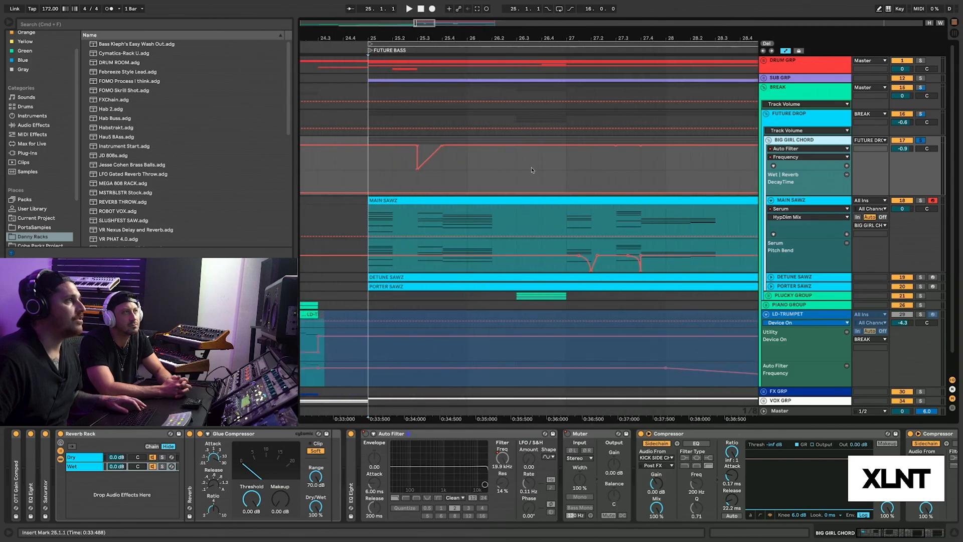
# Step: Play the drop from bar 25, unsolo BIG GIRL CHORD, and place the insert marker on the filter automation dip at 25.3
pyautogui.press('space')
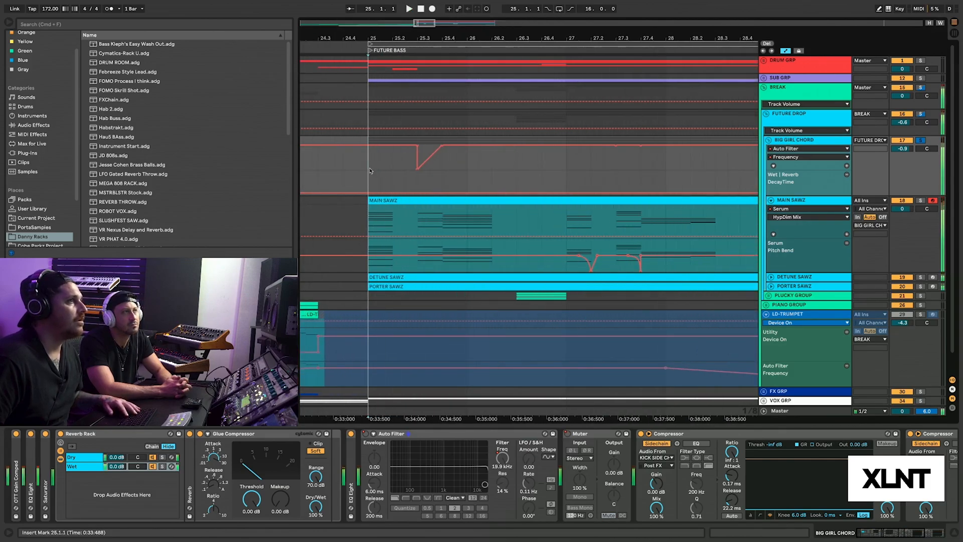
pyautogui.click(921, 141)
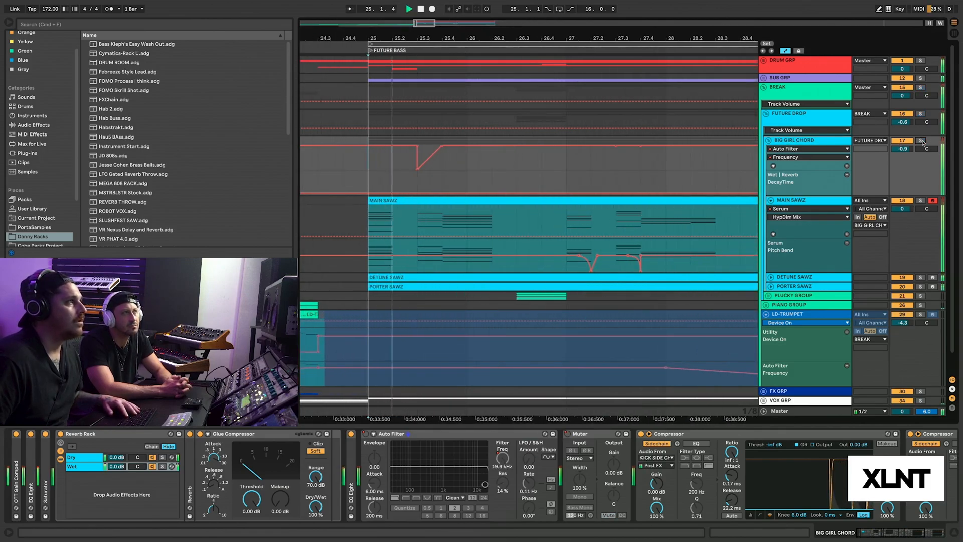
pyautogui.click(419, 183)
pyautogui.press('space')
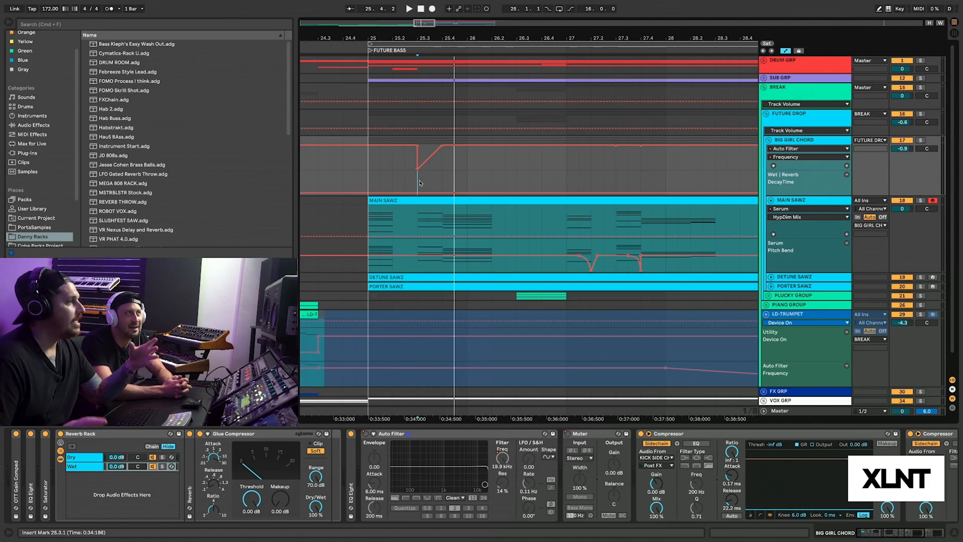
pyautogui.moveTo(418, 171)
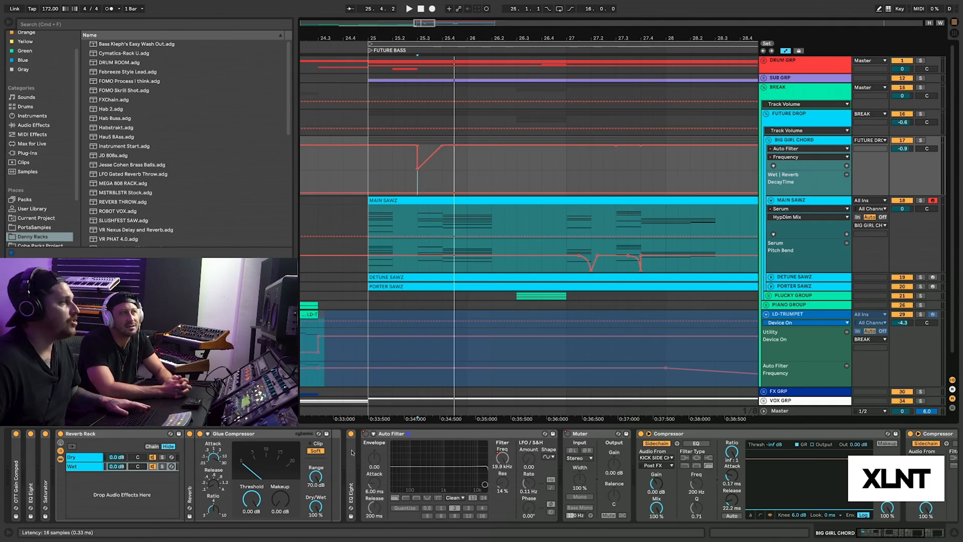
pyautogui.press('space')
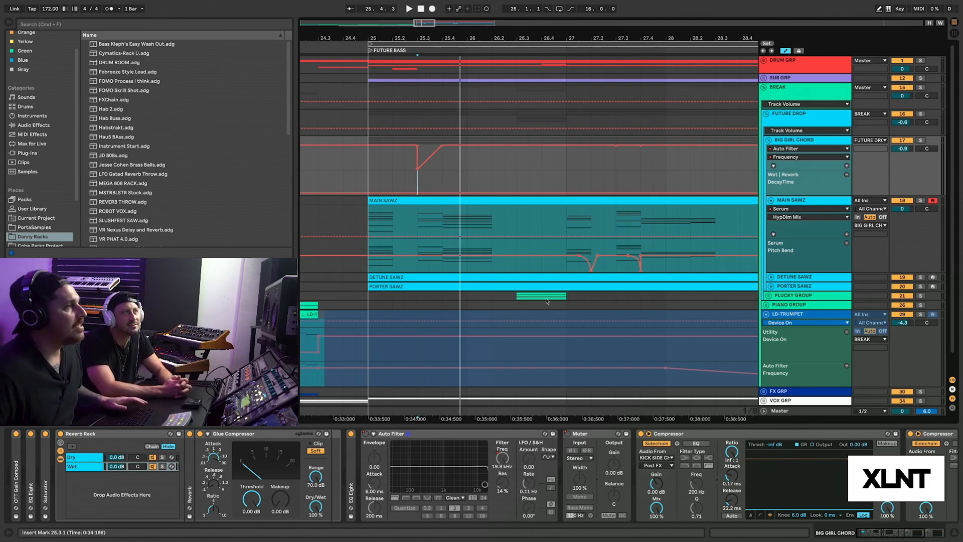
# Step: Show the Device On automation of the Muter utility on BIG GIRL CHORD and compare it with the gaps between chords
pyautogui.click(585, 435)
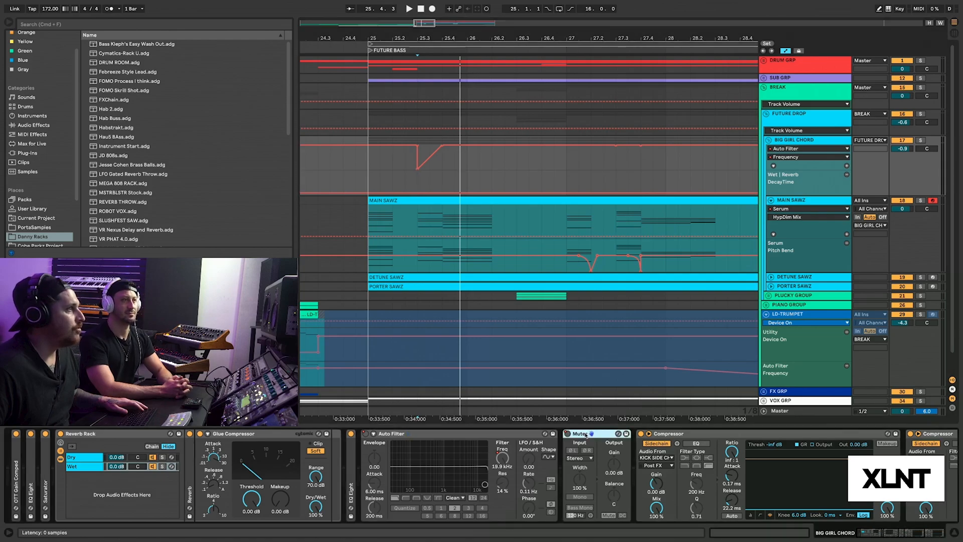
pyautogui.press('a')
pyautogui.press('a')
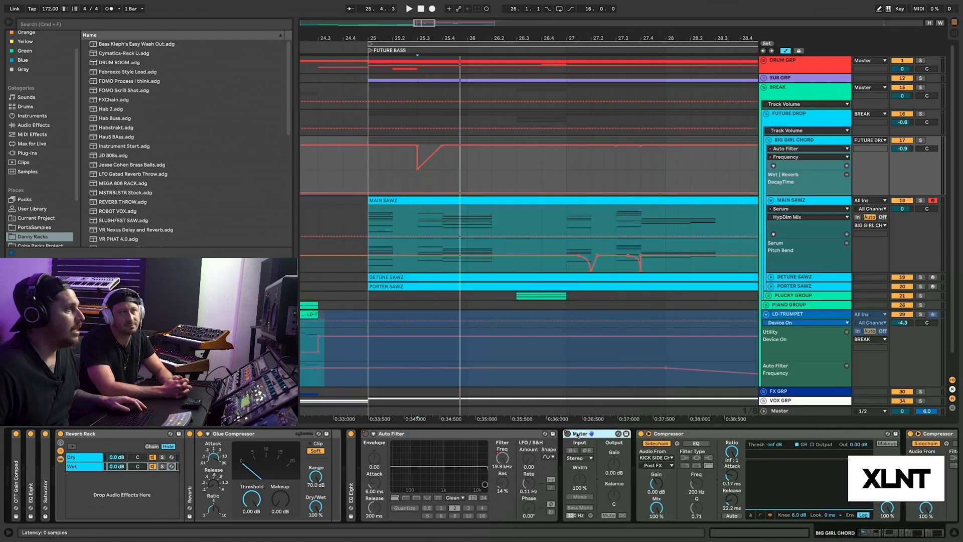
pyautogui.click(567, 433)
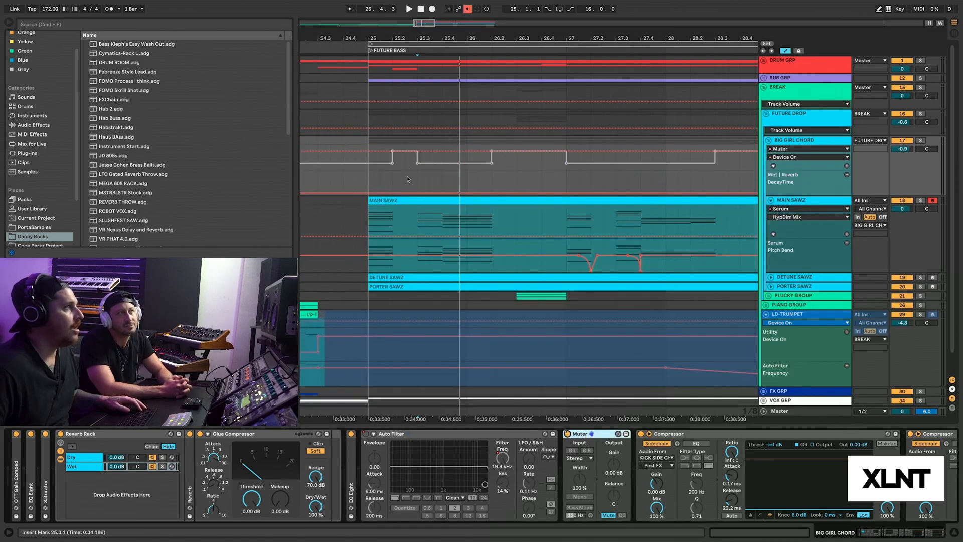
pyautogui.scroll(-1, 414, 275)
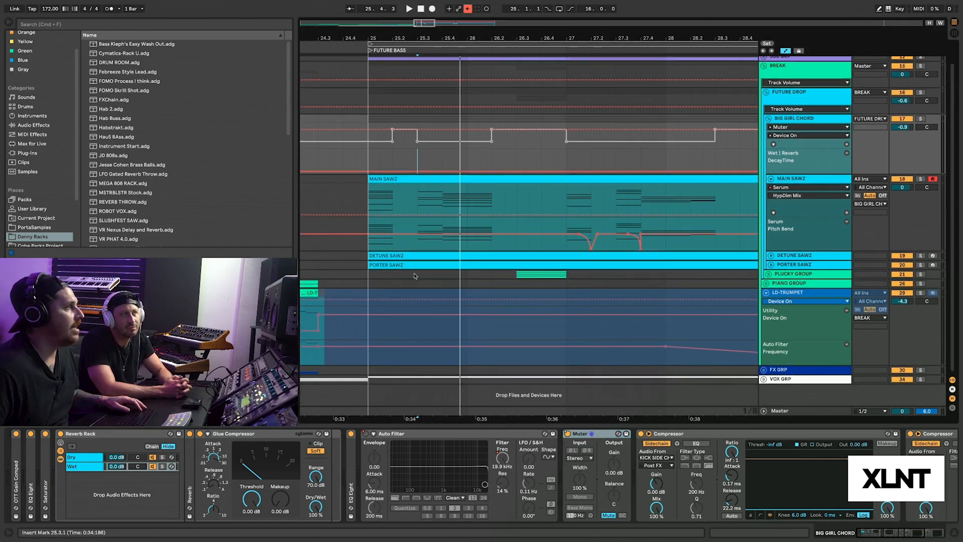
pyautogui.scroll(1, 415, 275)
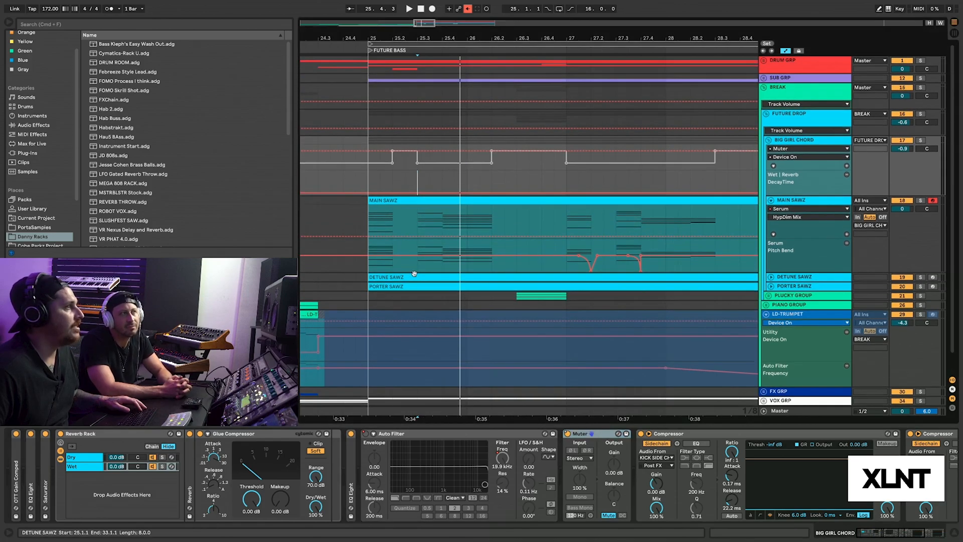
# Step: Play PLUCKY GROUP soloed from 26.3, unsolo it, and re-enable the overridden automation
pyautogui.click(511, 300)
pyautogui.click(920, 295)
pyautogui.press('space')
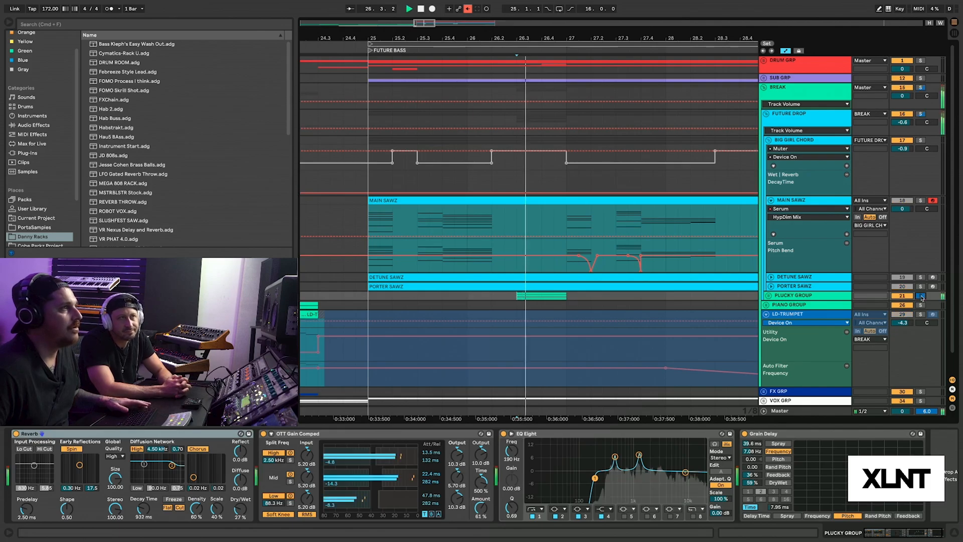
pyautogui.click(921, 296)
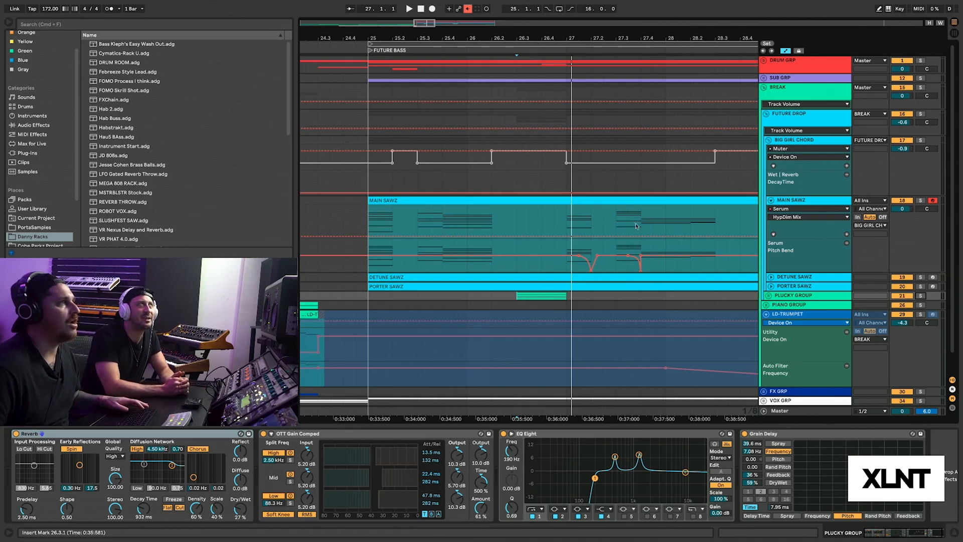
pyautogui.click(468, 8)
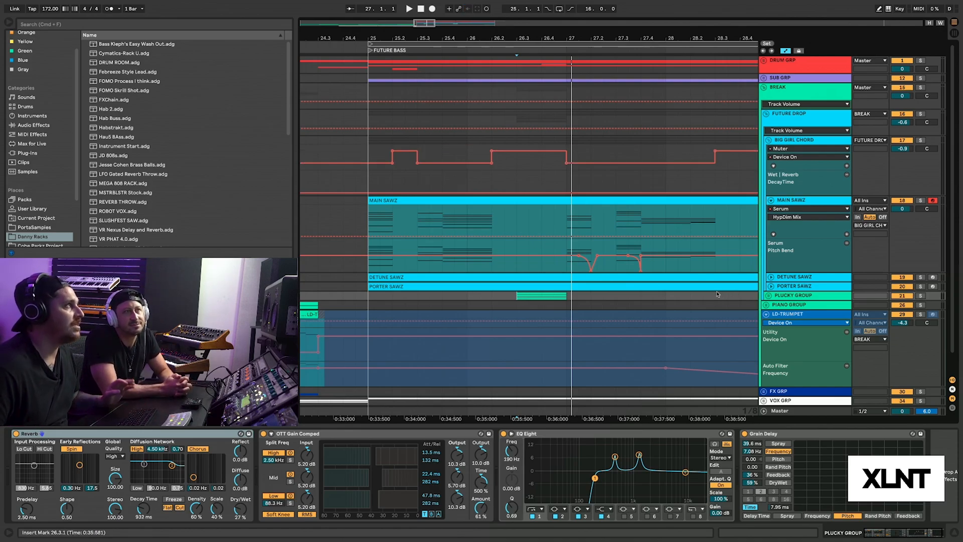
# Step: Open the Serum patch on MAIN SAWZ to check its pitch bend range, and close its window
pyautogui.click(452, 139)
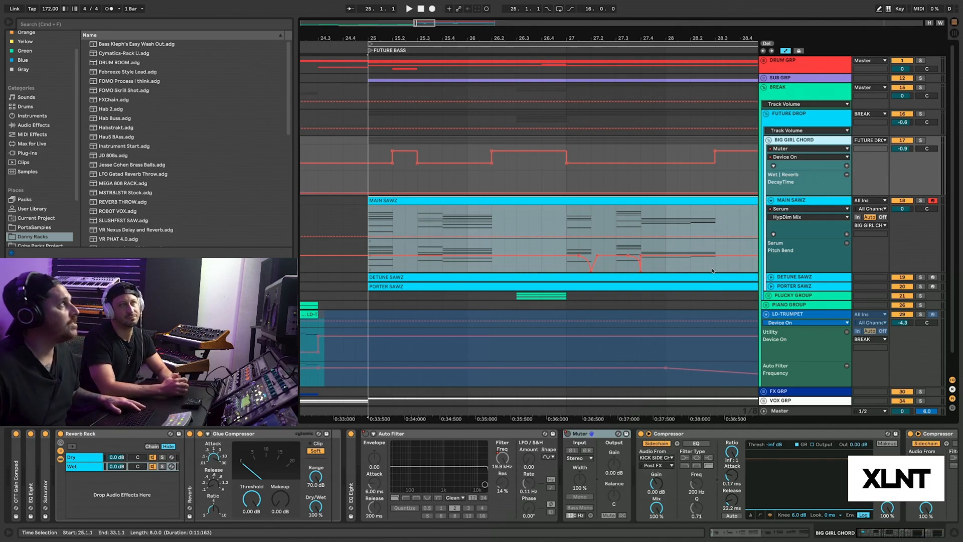
pyautogui.click(803, 228)
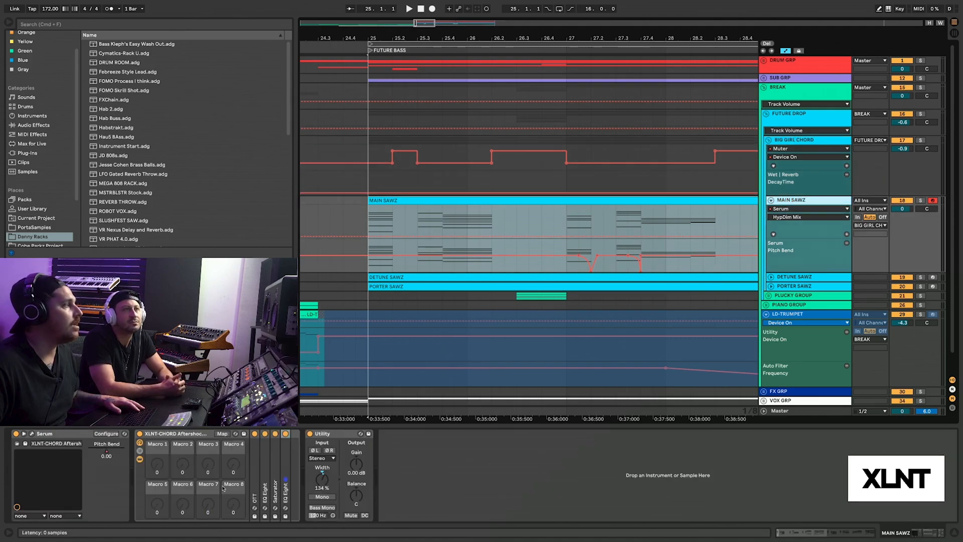
pyautogui.click(30, 434)
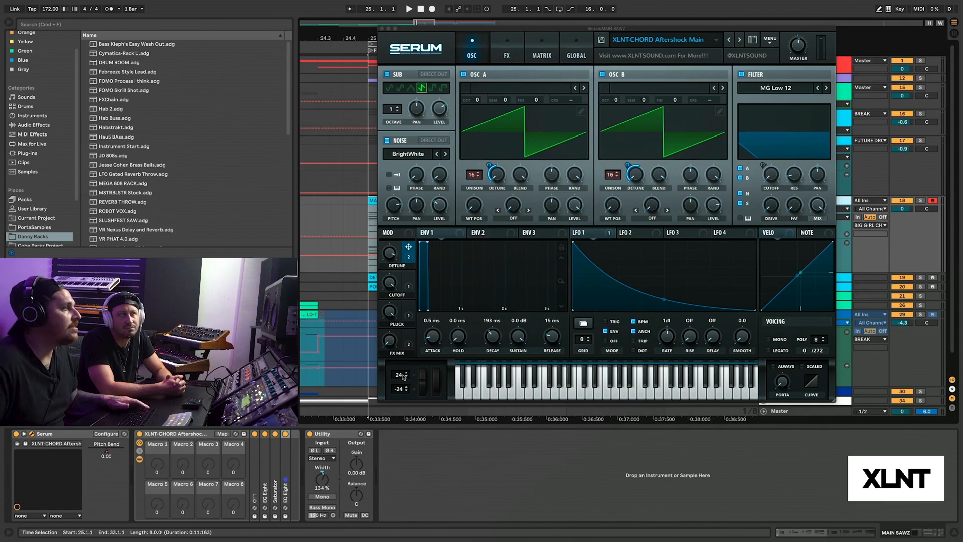
pyautogui.click(381, 28)
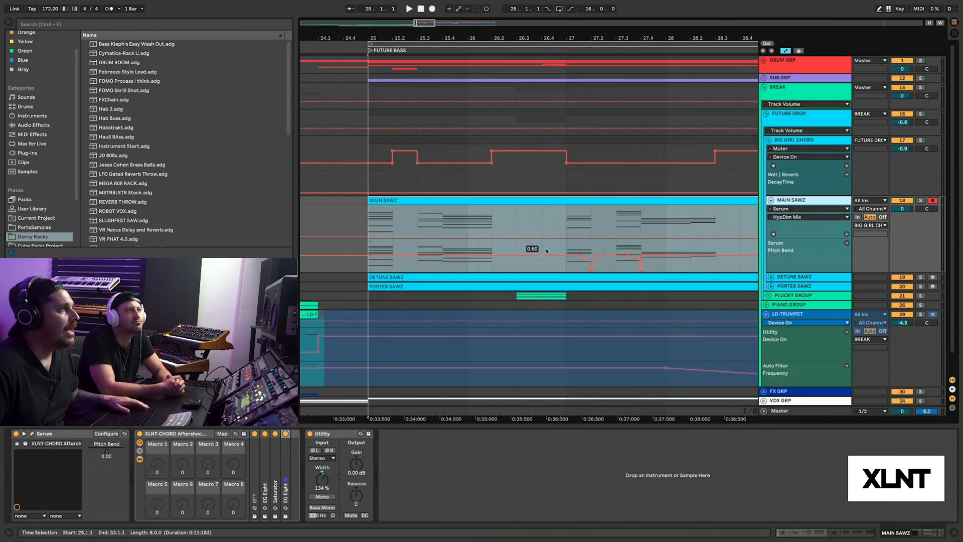
# Step: Play the MAIN SAWZ pitch bend automation from 27.1, 27.3 and 29.4 to audition the bends
pyautogui.click(566, 248)
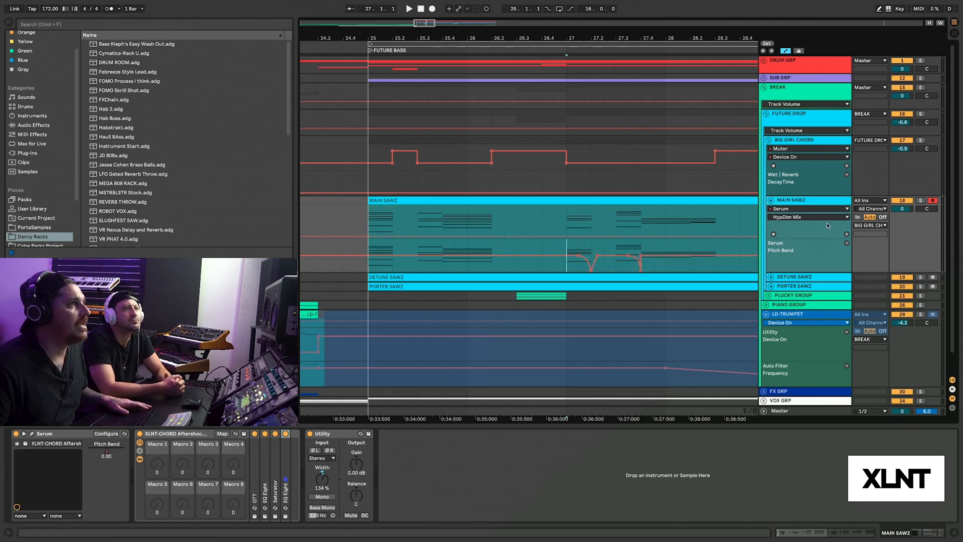
pyautogui.press('space')
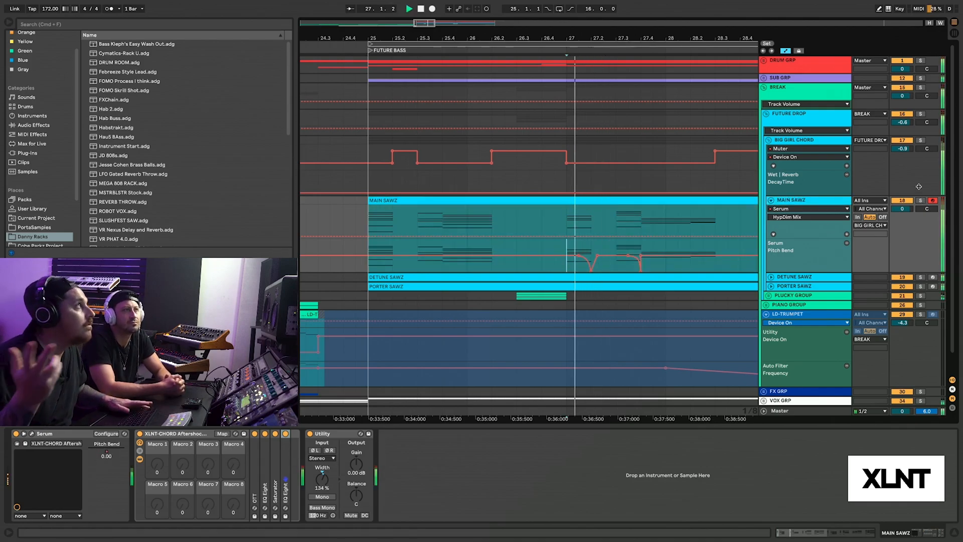
pyautogui.press('space')
pyautogui.click(616, 250)
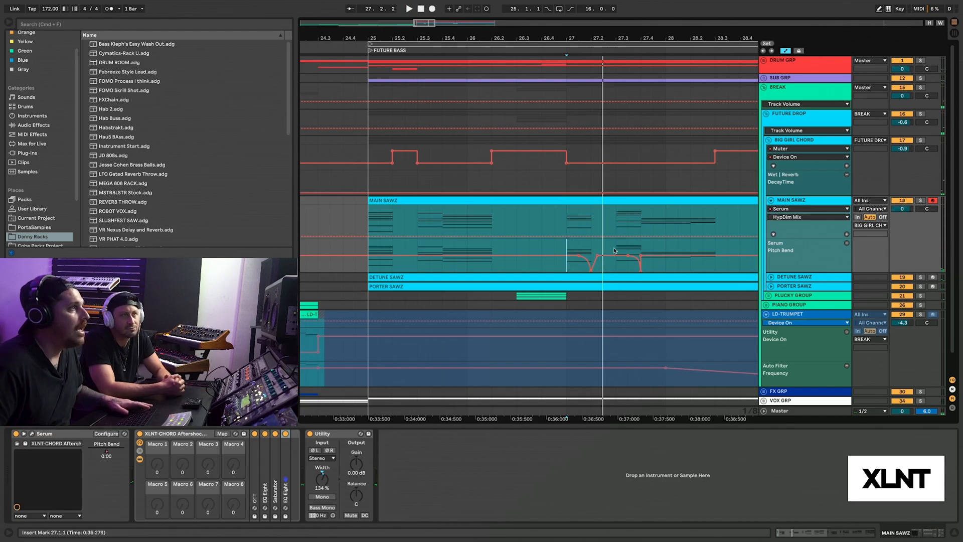
pyautogui.press('space')
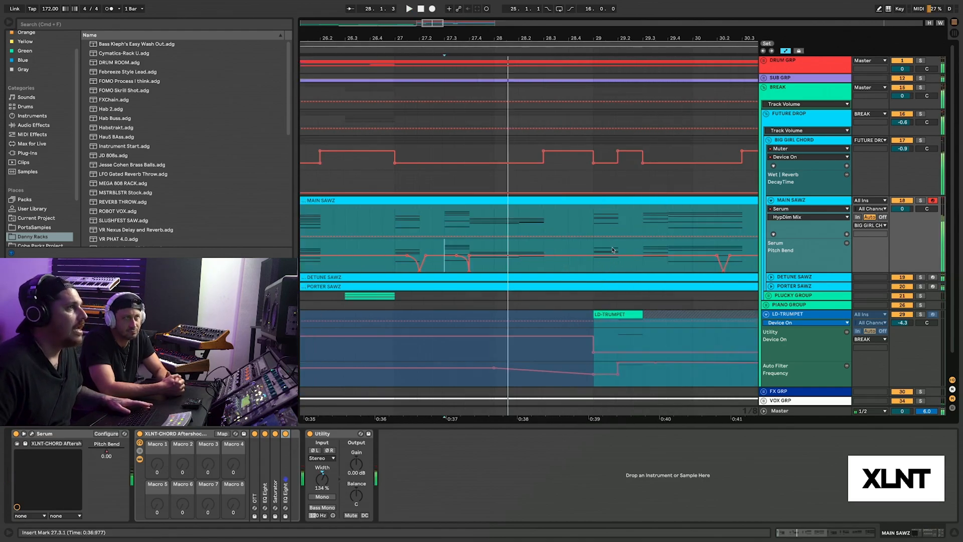
pyautogui.press('space')
pyautogui.click(613, 249)
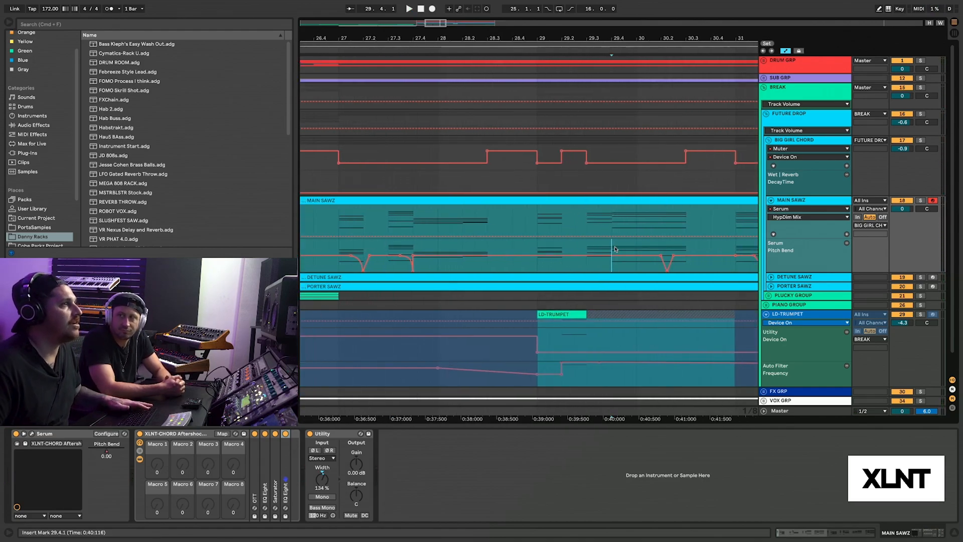
pyautogui.press('space')
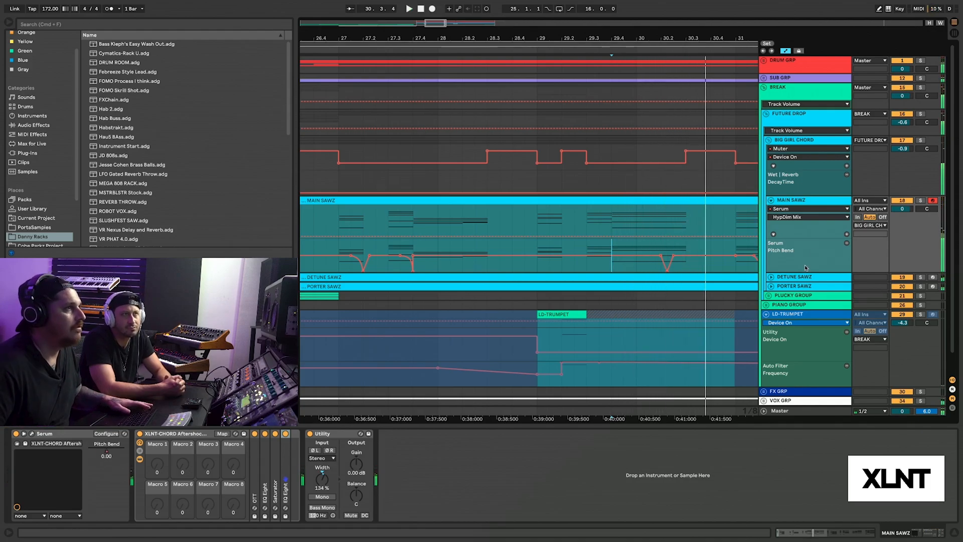
# Step: Enlarge the MAIN SAWZ lane, inspect its pitch bends near 29.3, unfold DETUNE SAWZ for comparison, and select the MAIN SAWZ clip at bar 25
pyautogui.moveTo(804, 272); pyautogui.dragTo(802, 313)
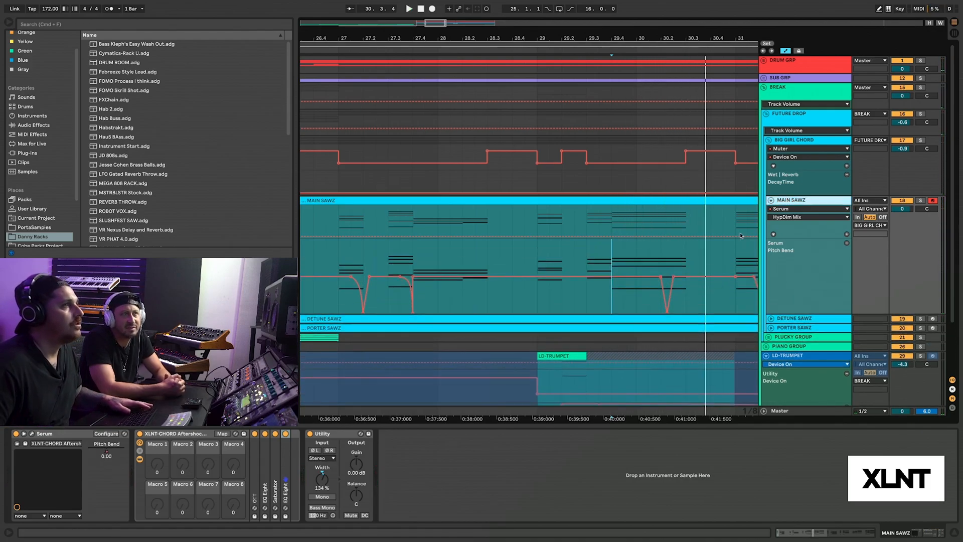
pyautogui.moveTo(664, 38); pyautogui.dragTo(664, 86)
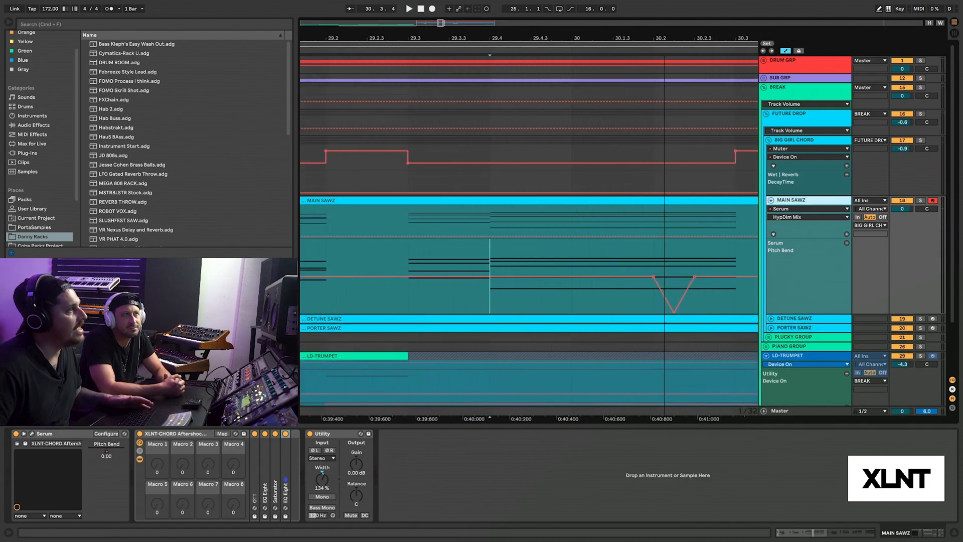
pyautogui.click(406, 296)
pyautogui.moveTo(505, 39); pyautogui.dragTo(512, 1)
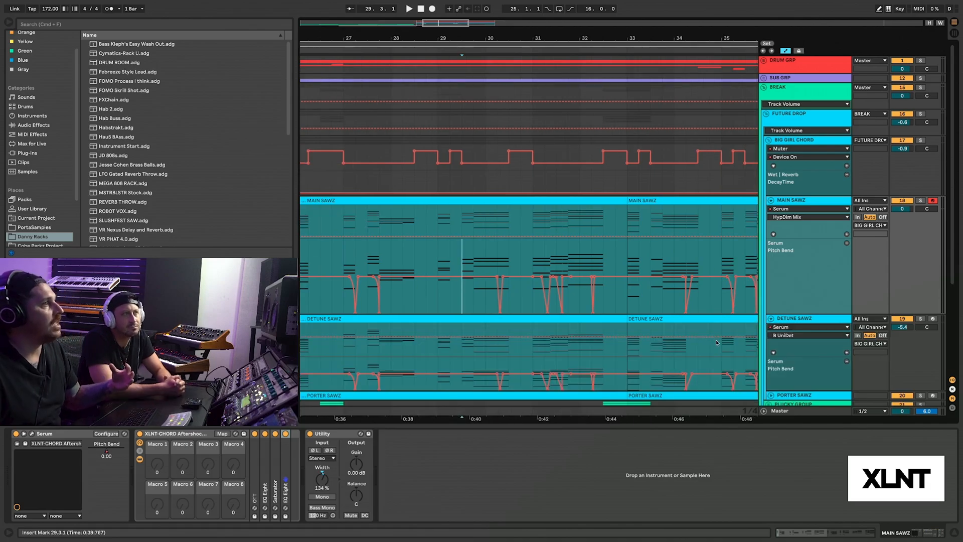
pyautogui.hscroll(-3, 609, 315)
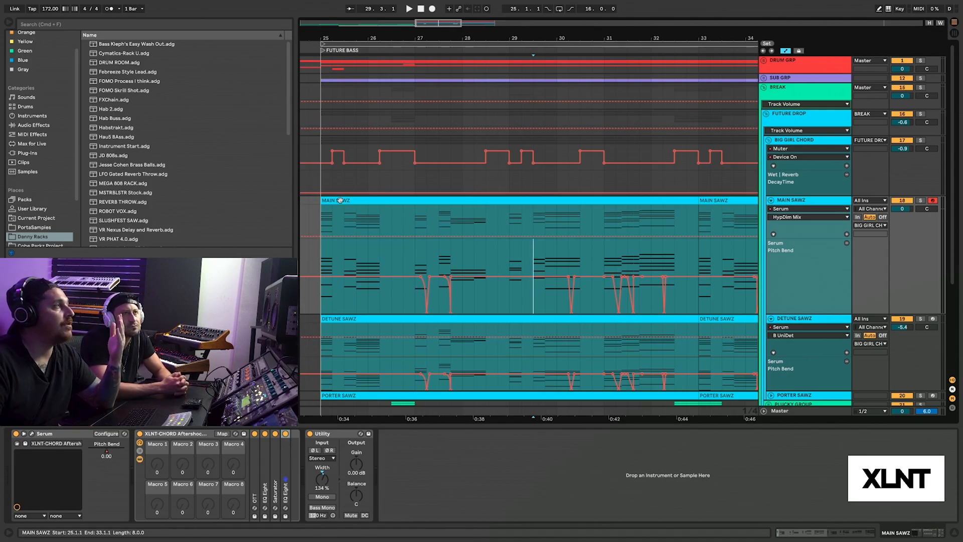
pyautogui.click(345, 200)
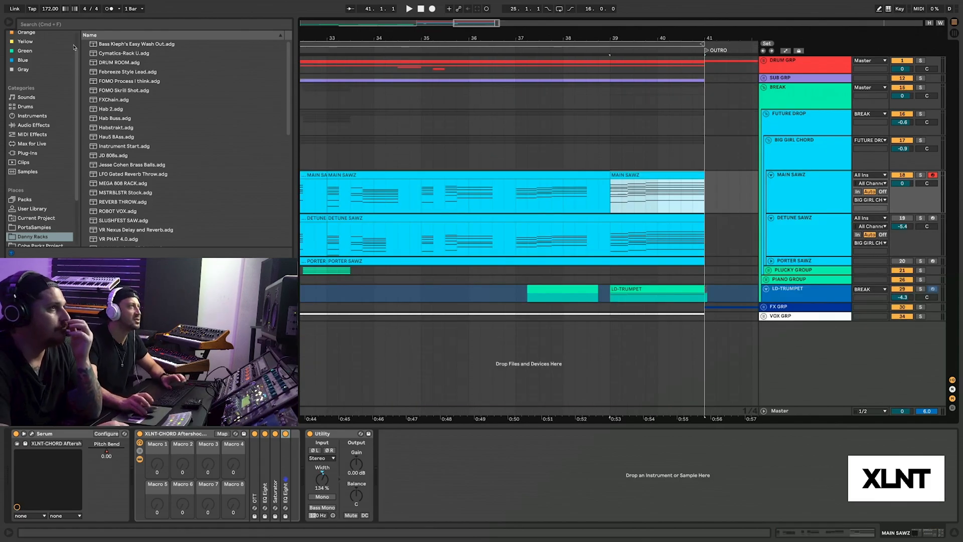
# Step: Search the browser for "arpe", add the Arpeggiator to MAIN SAWZ, and set its style to Chord Trigger
pyautogui.press('super+f')
pyautogui.write('arper')
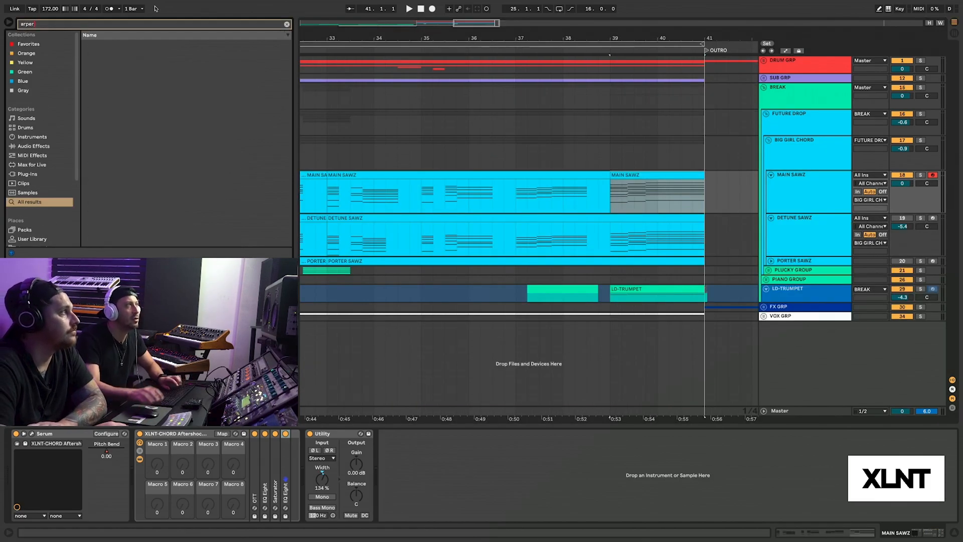
pyautogui.press('BackSpace')
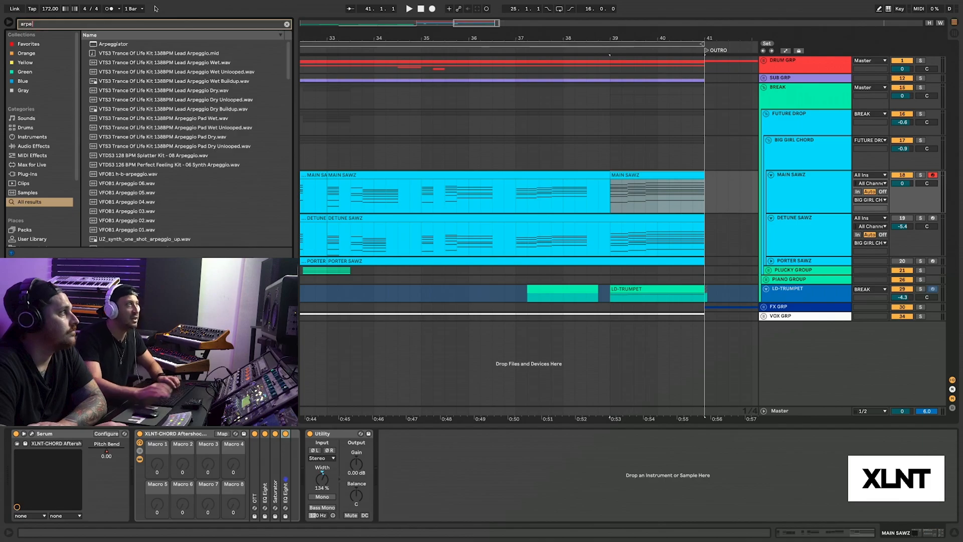
pyautogui.doubleClick(125, 47)
pyautogui.click(33, 448)
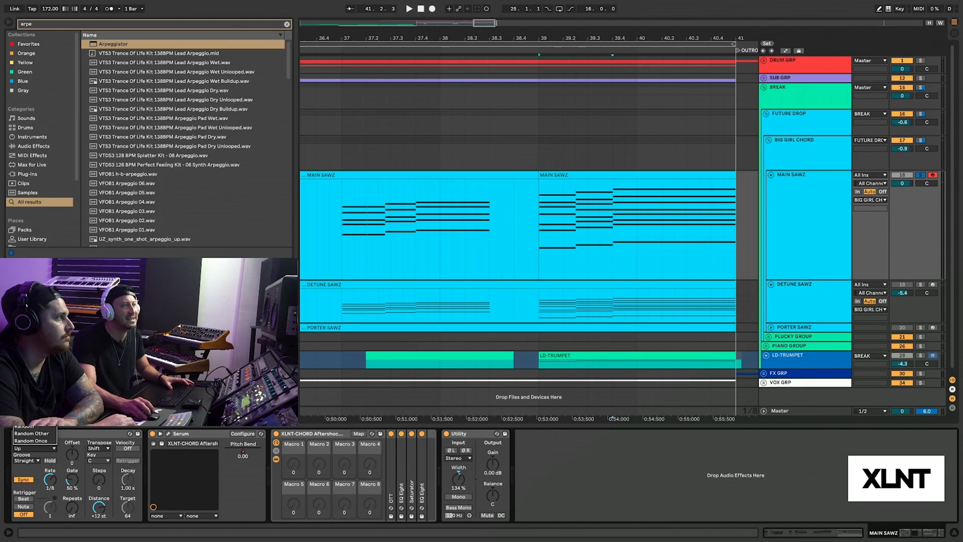
pyautogui.click(31, 418)
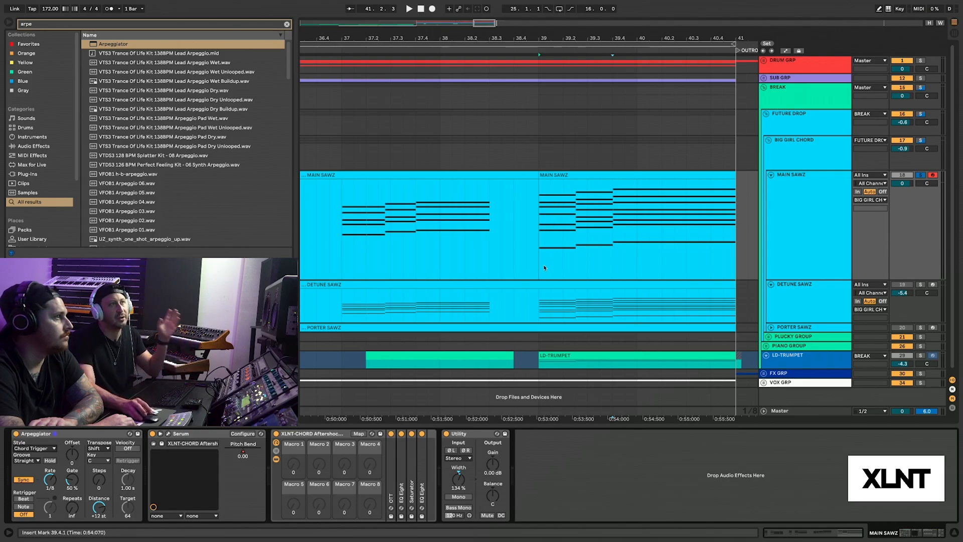
# Step: Switch the Arpeggiator's rate to Free and tune it to about 38 ms while playing the MAIN SAWZ chord from 39.4
pyautogui.click(607, 235)
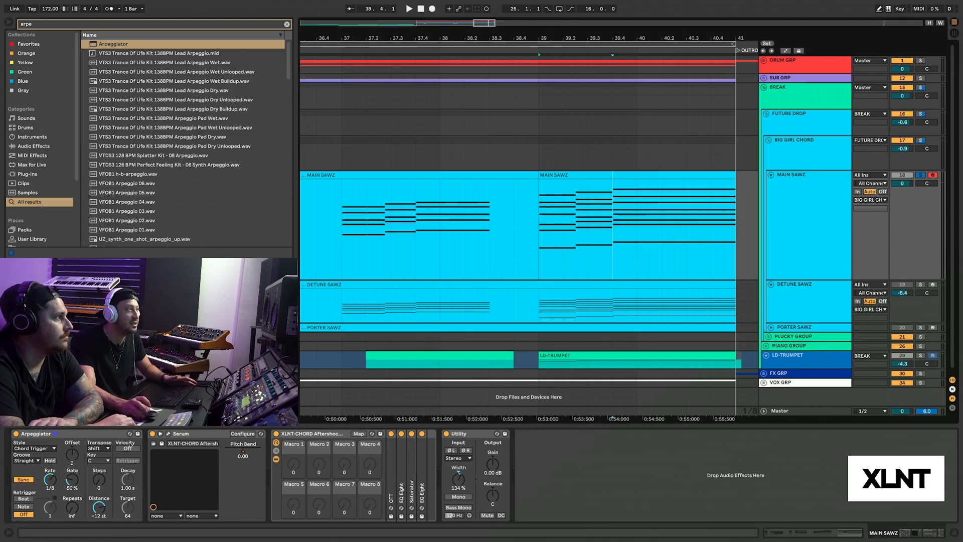
pyautogui.click(23, 480)
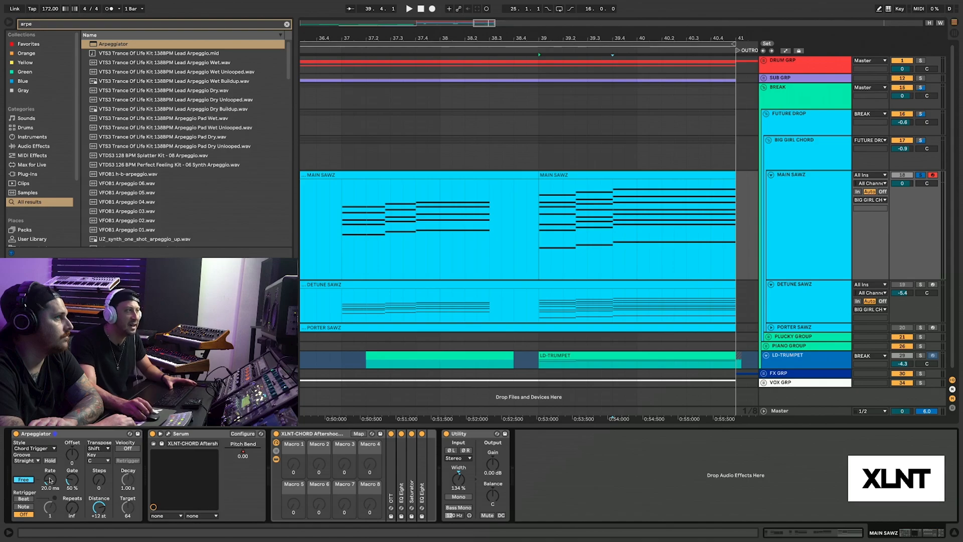
pyautogui.moveTo(49, 484); pyautogui.dragTo(50, 477)
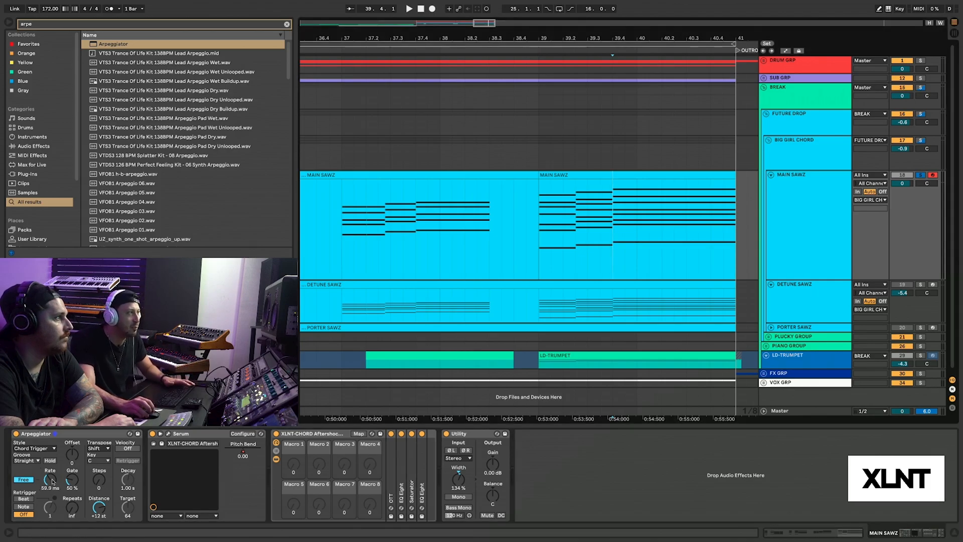
pyautogui.moveTo(53, 480); pyautogui.dragTo(53, 484)
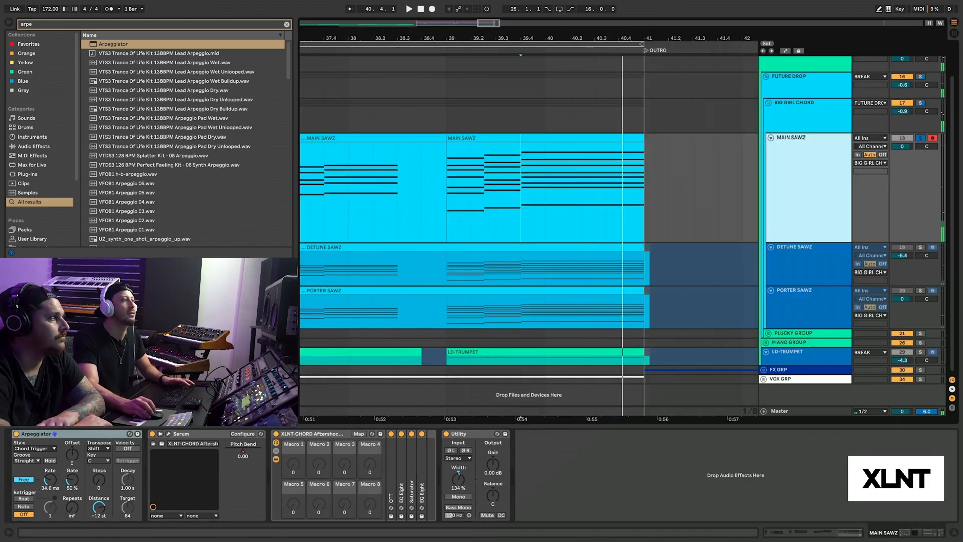
pyautogui.press('space')
pyautogui.moveTo(50, 480); pyautogui.dragTo(50, 506)
pyautogui.press('space')
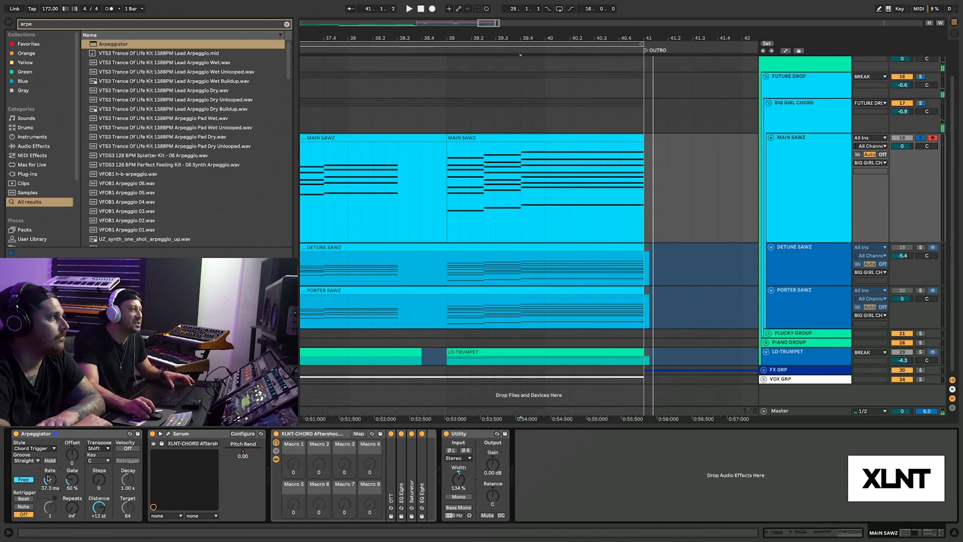
# Step: Automate the Arpeggiator's Device On on MAIN SAWZ so it is active only from 39.4 to 41.1, and audition it
pyautogui.press('a')
pyautogui.moveTo(522, 220); pyautogui.dragTo(521, 162)
pyautogui.click(520, 162)
pyautogui.press('space')
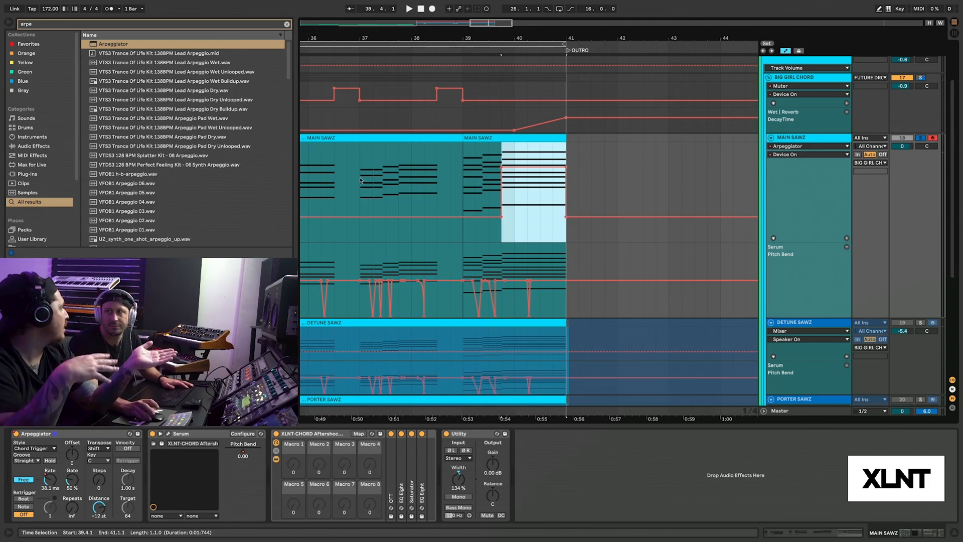
# Step: Play the drop's ending from 37.1 to audition the automated Arpeggiator on the final MAIN SAWZ chord
pyautogui.click(361, 181)
pyautogui.press('space')
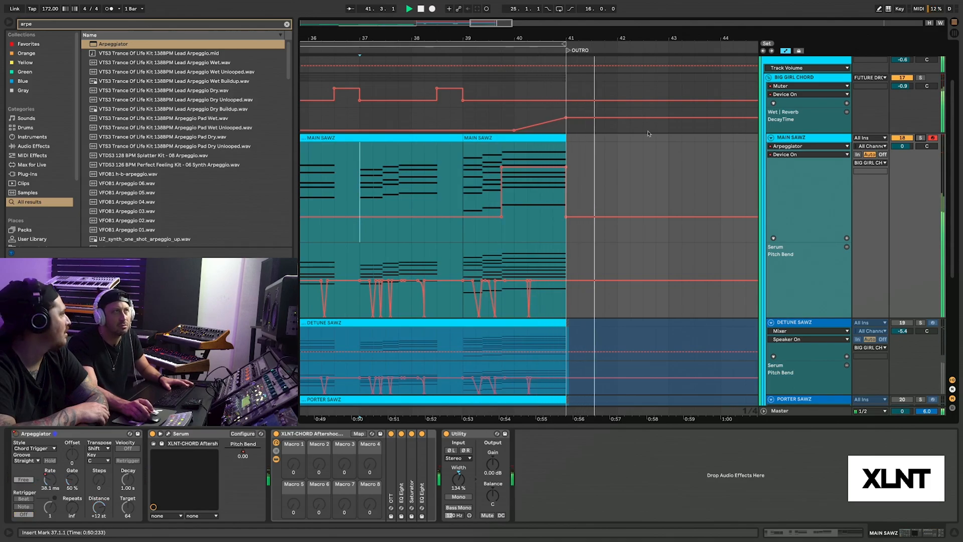
pyautogui.press('space')
pyautogui.moveTo(620, 37); pyautogui.dragTo(620, 29)
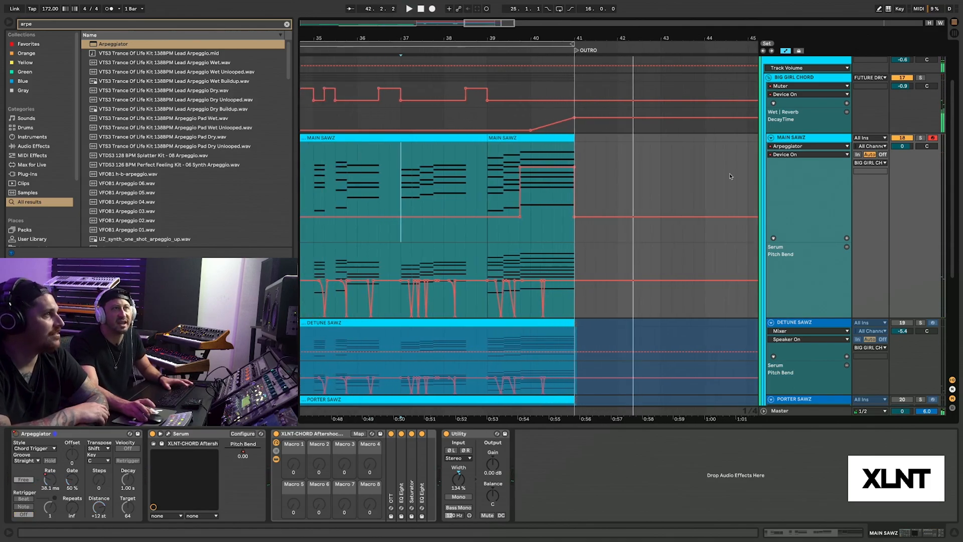
pyautogui.hotkey('alt', '-')
pyautogui.moveTo(444, 34); pyautogui.dragTo(444, 38)
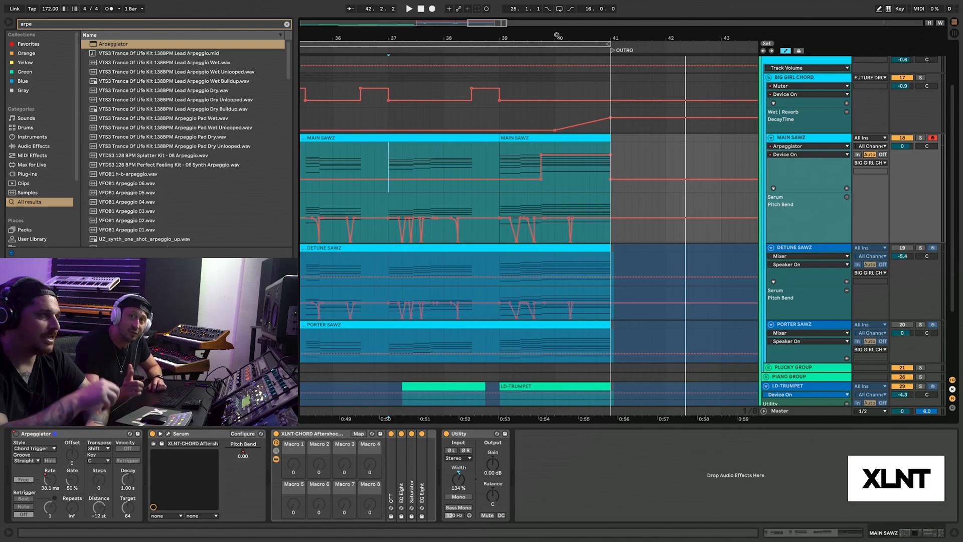
pyautogui.moveTo(555, 36); pyautogui.dragTo(555, 35)
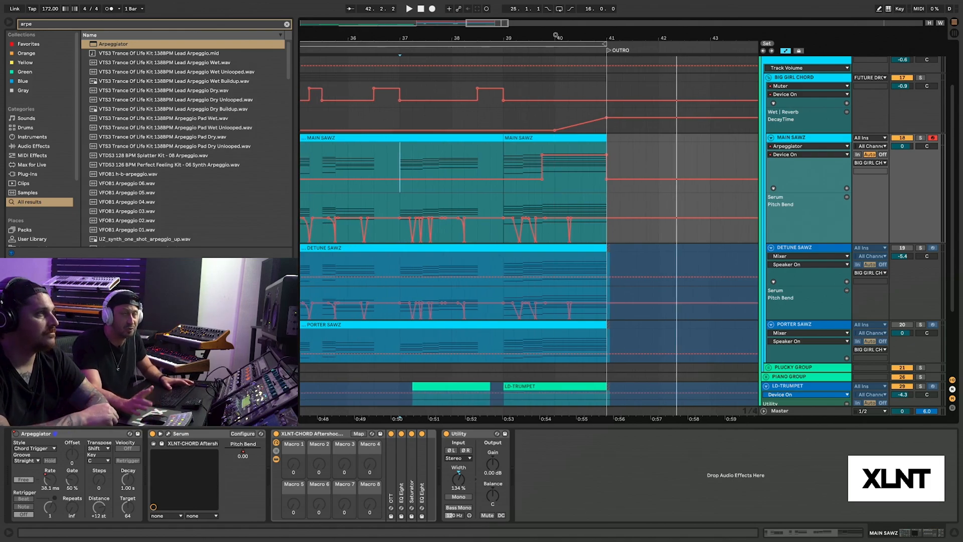